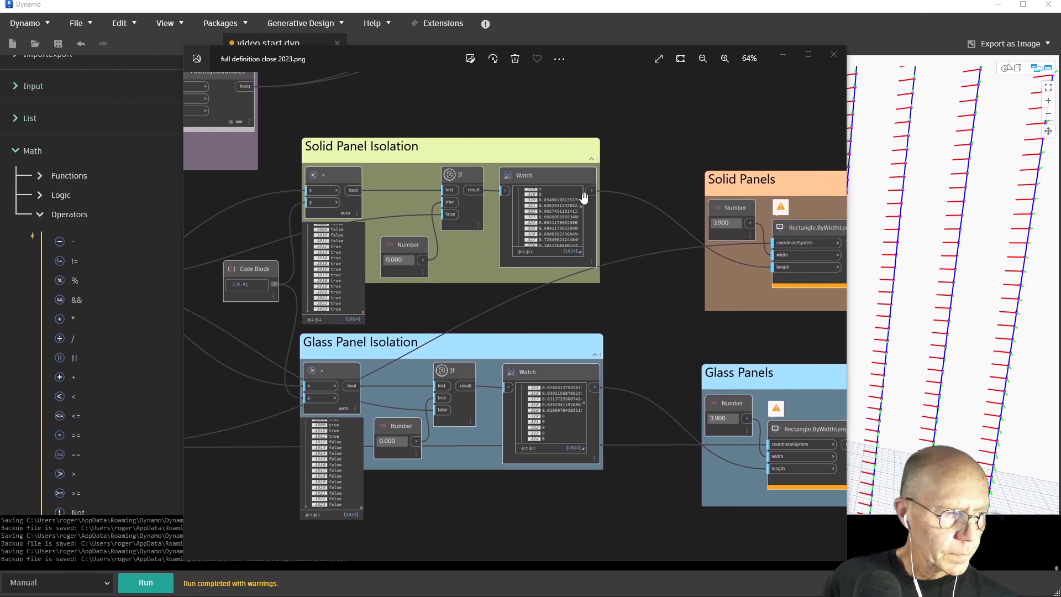
Rename the Solid Panels group to Solid Panels Selection and the Glass Panels group to Glass Panels Selection
drag(643, 198, 267, 190)
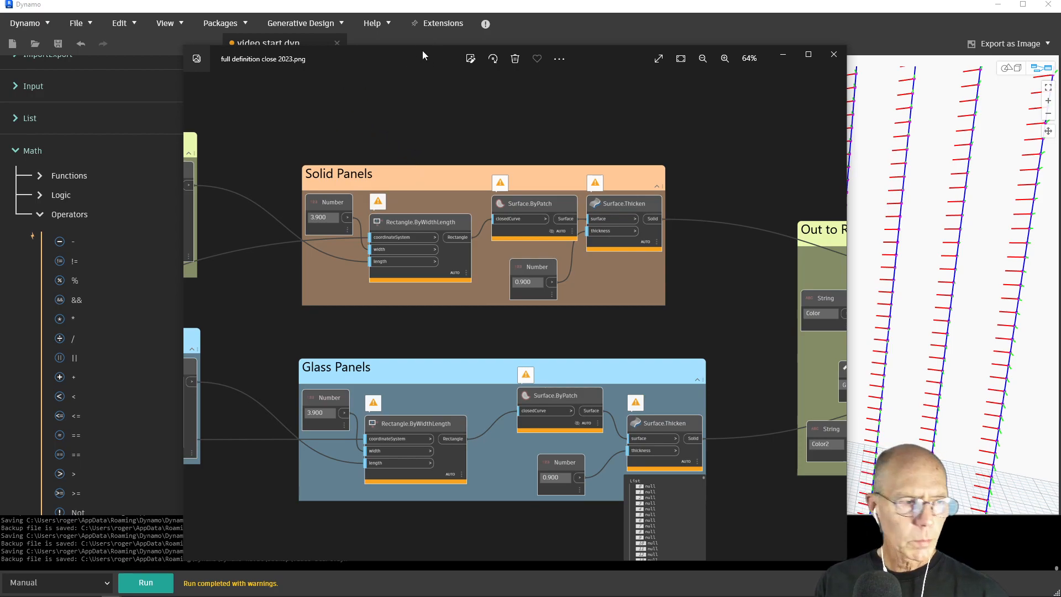
drag(422, 50, 1060, 229)
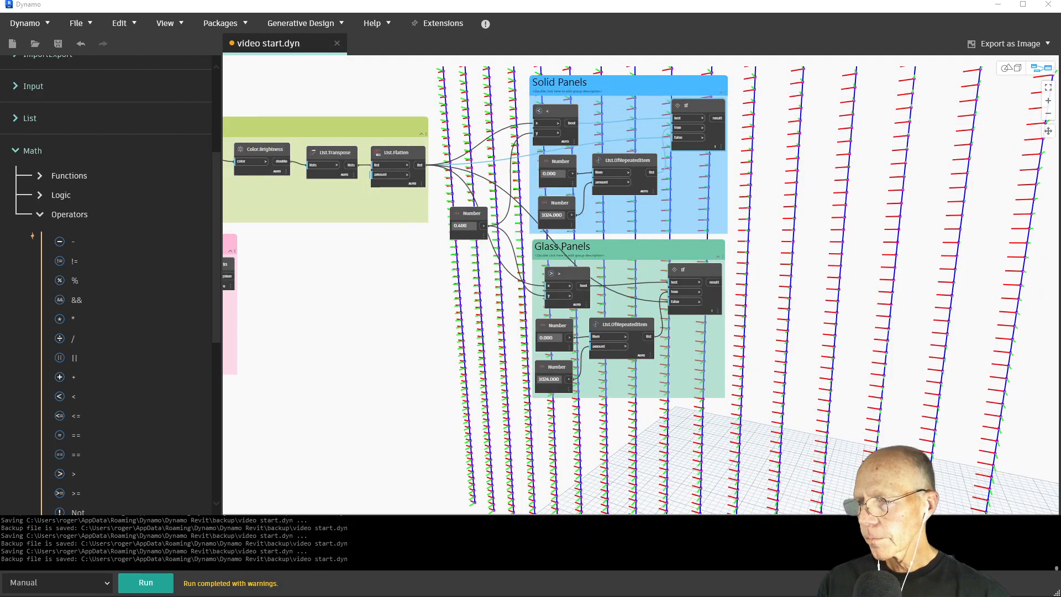
double_click(576, 83)
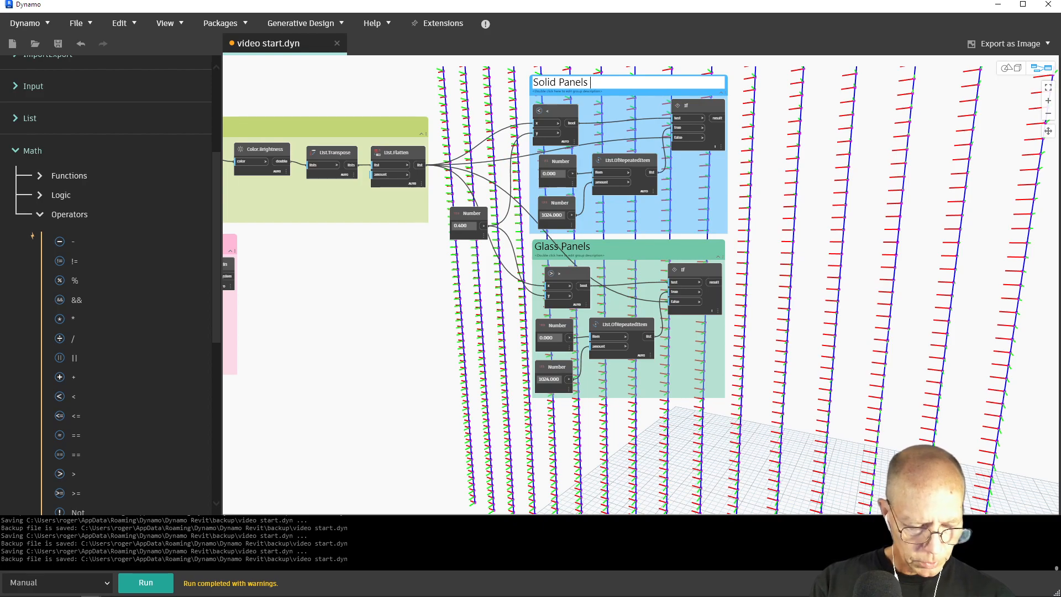
text(Selection)
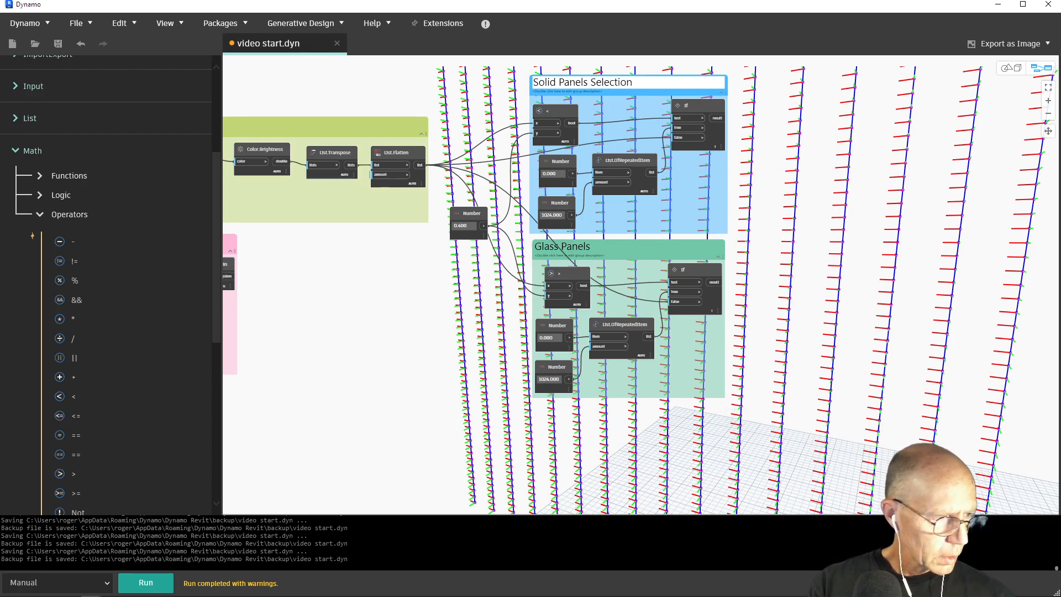
double_click(597, 248)
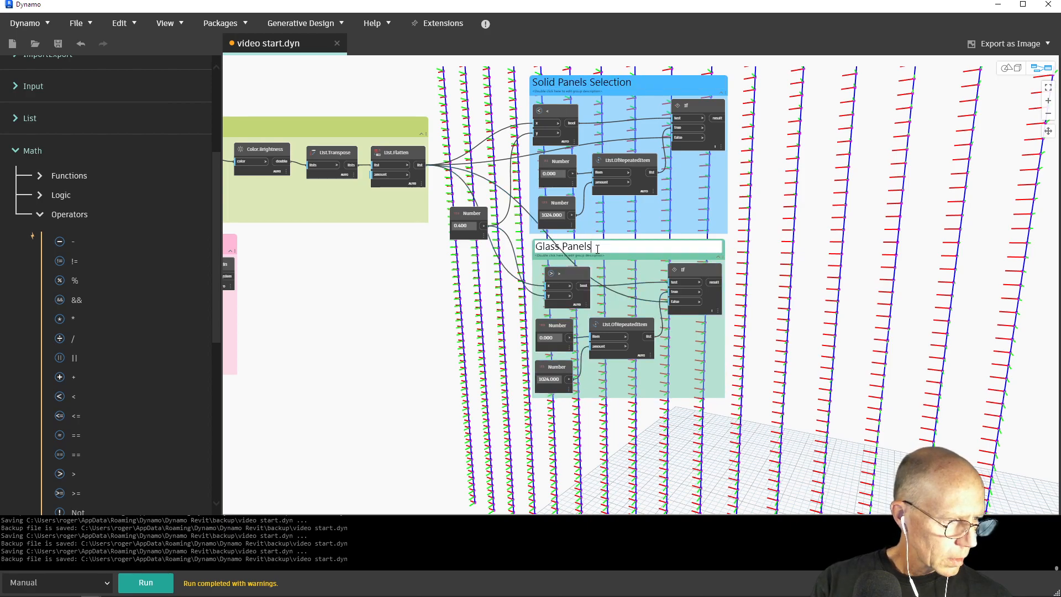
text(Selection)
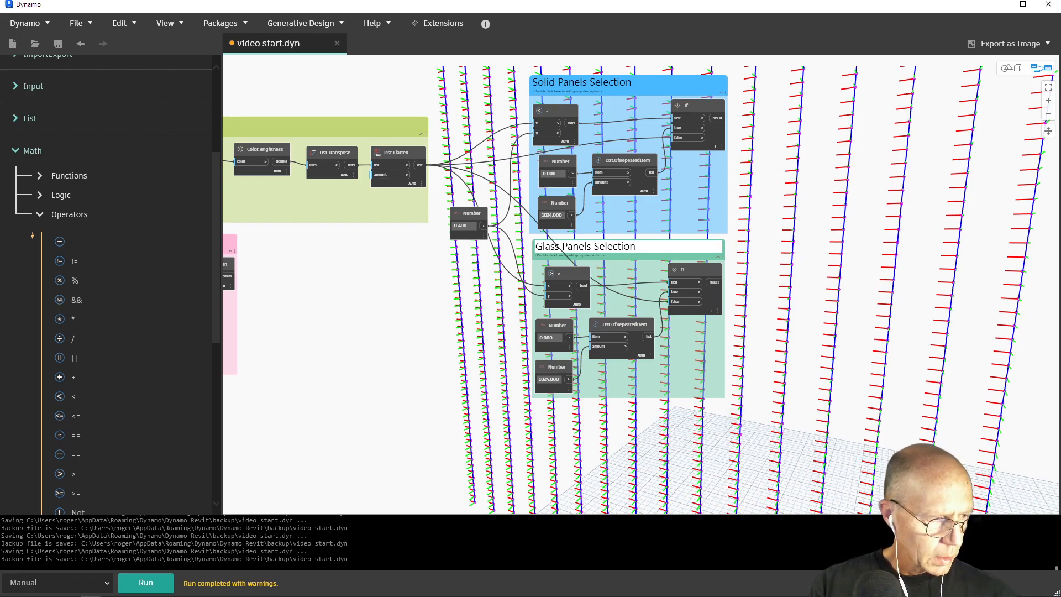
click(788, 215)
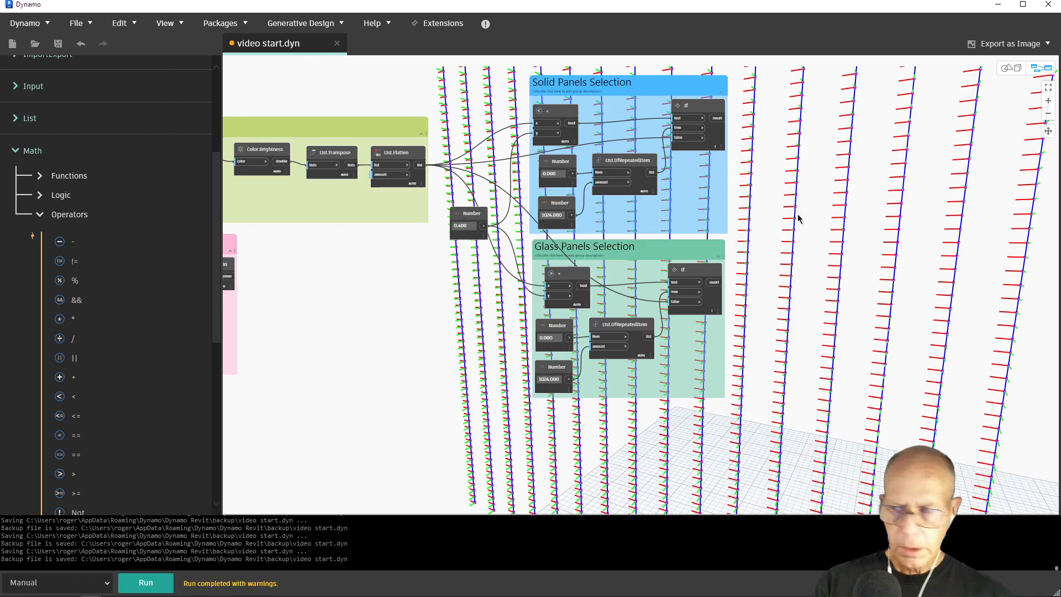
Add a Rectangle.ByWidthLength node of the width and length variant beside the panel selection groups
right_click(806, 215)
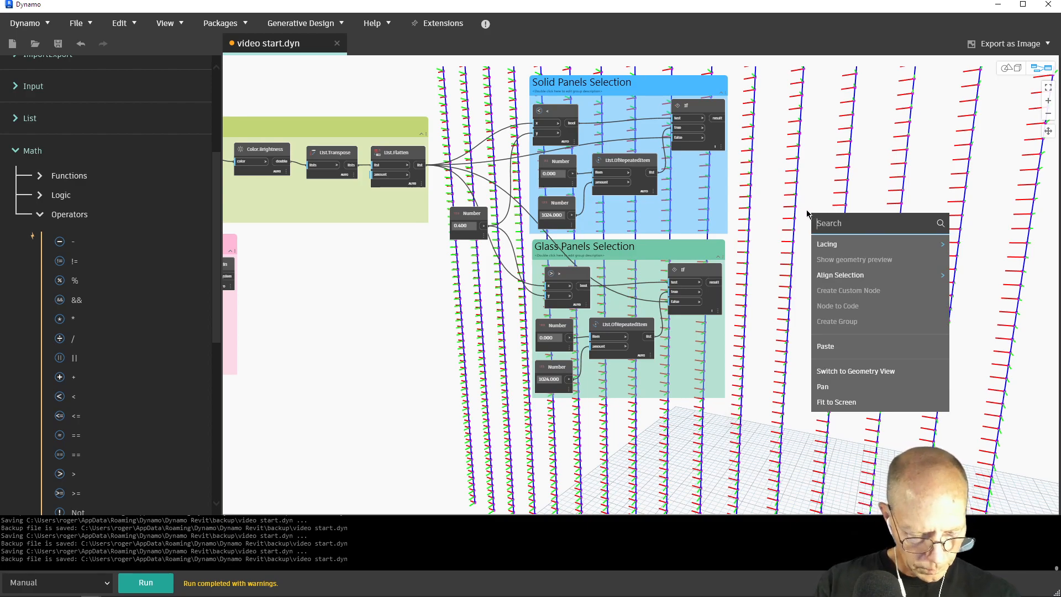
text(Rec)
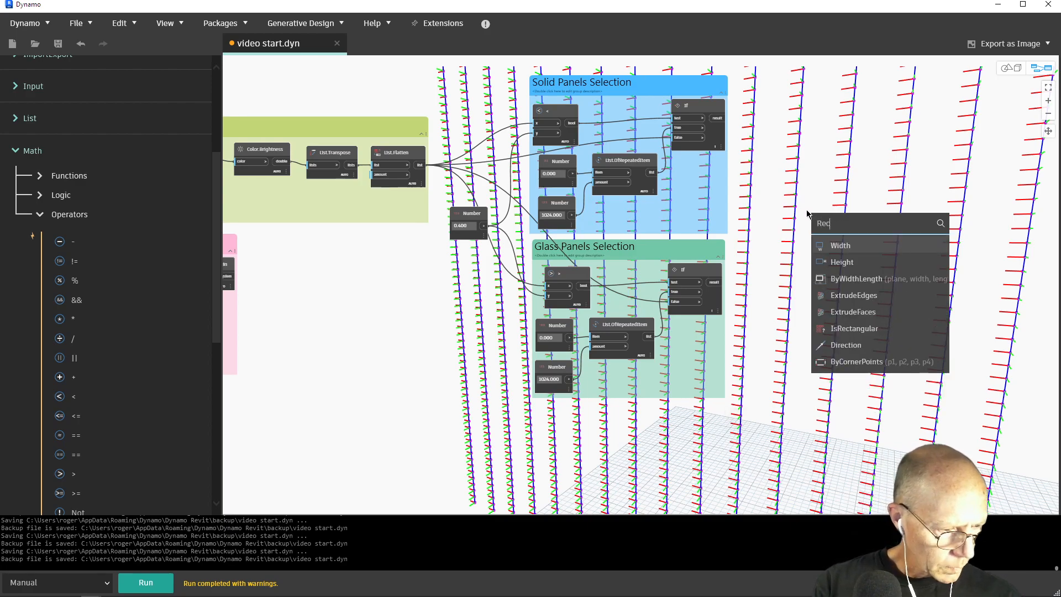
mouse_move(866, 283)
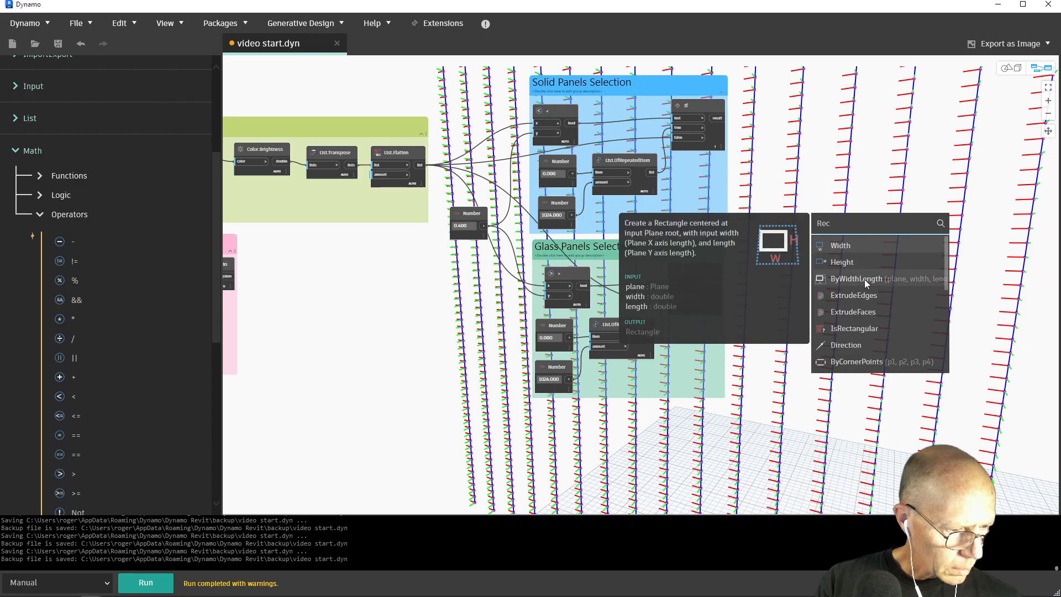
mouse_move(844, 248)
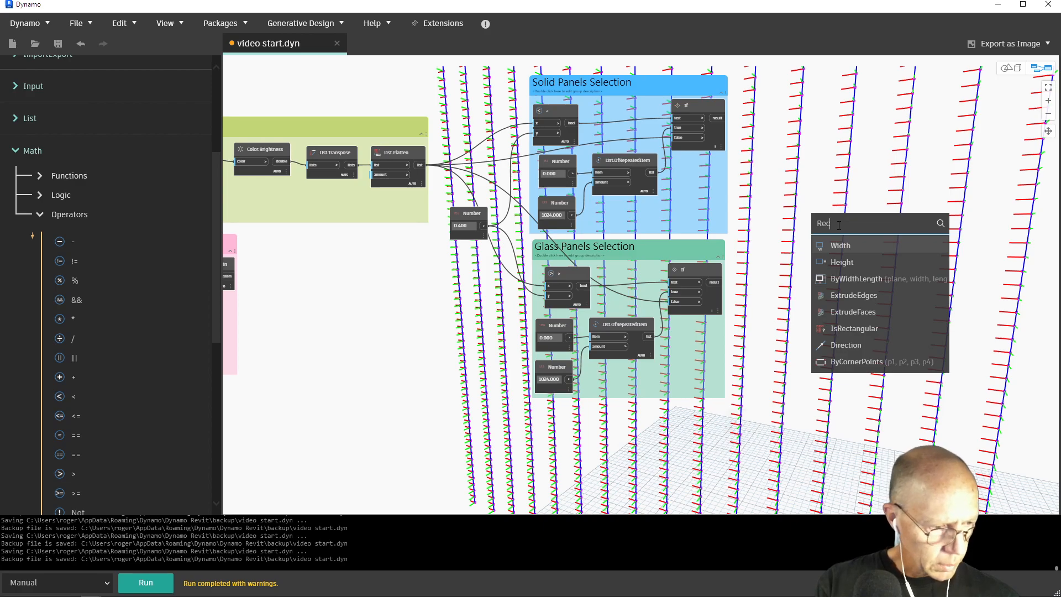
text(tasn)
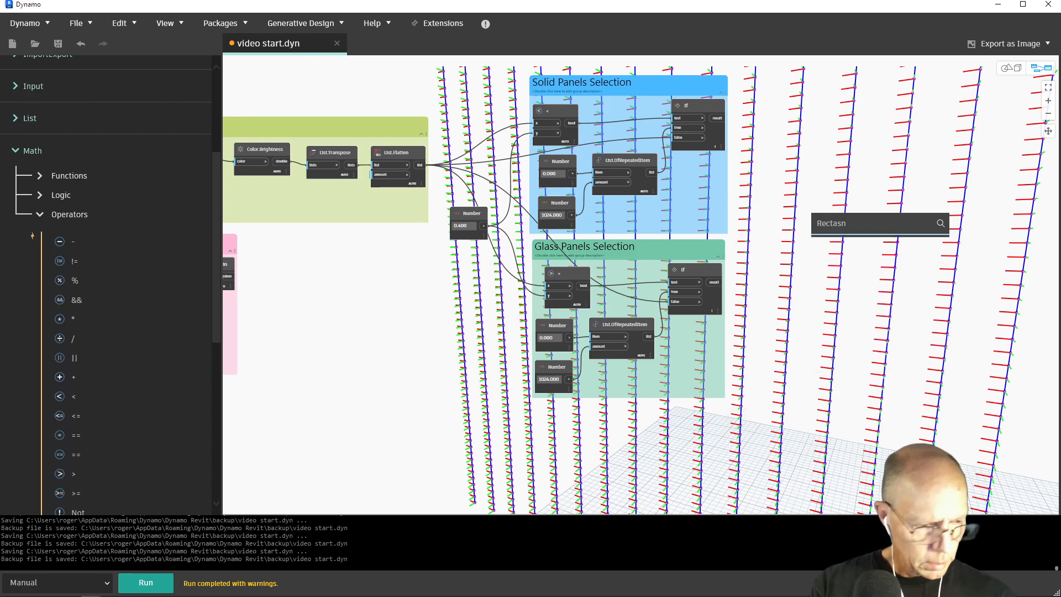
key(BackSpace)
key(BackSpace)
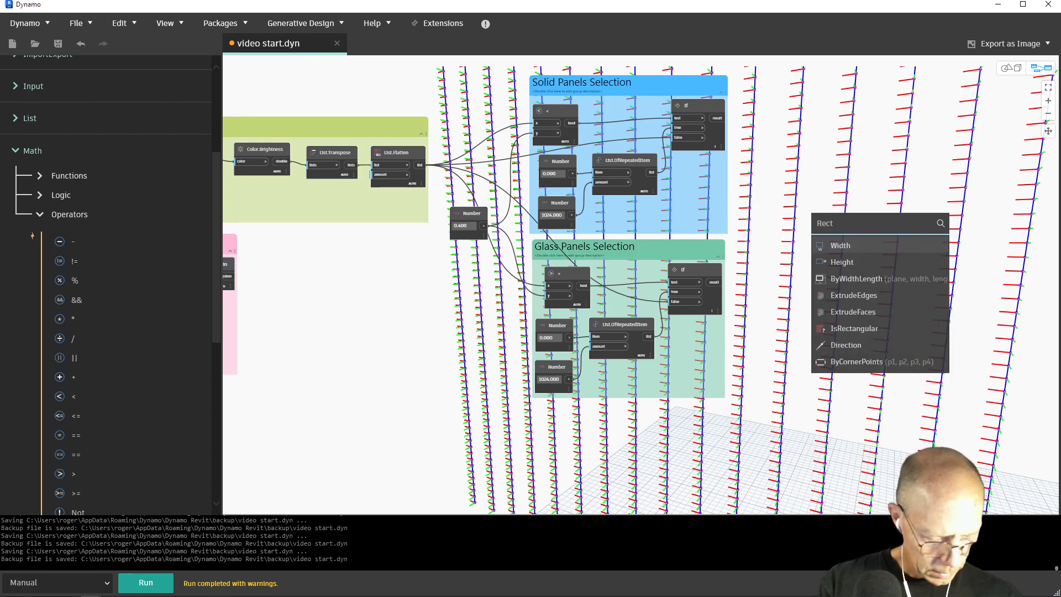
text(angle)
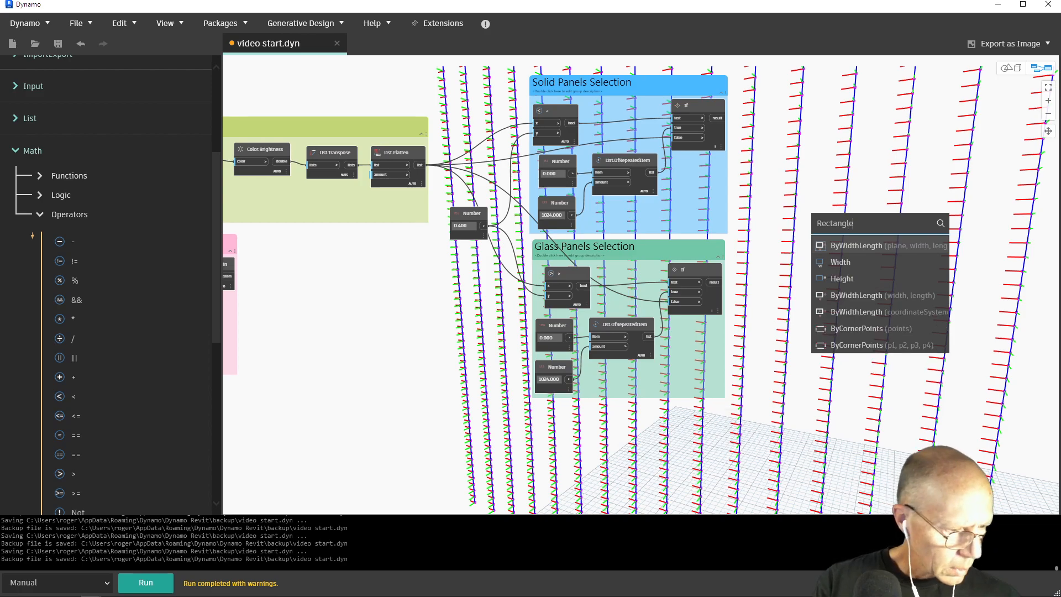
click(860, 295)
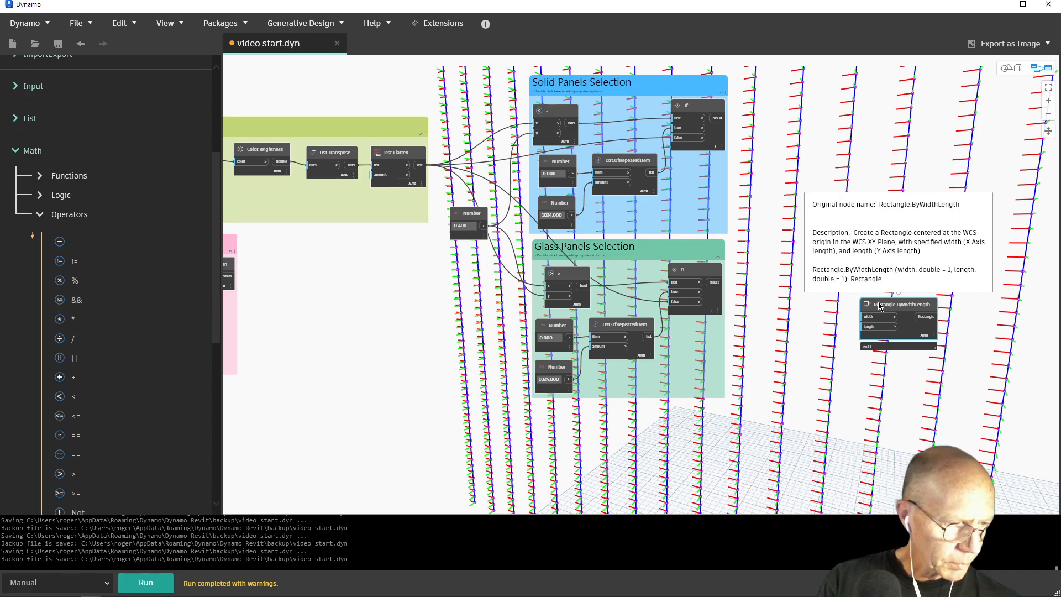
Add the Rectangle.ByWidthLength node that takes a coordinateSystem, and delete the variant with only width and length inputs
right_click(849, 261)
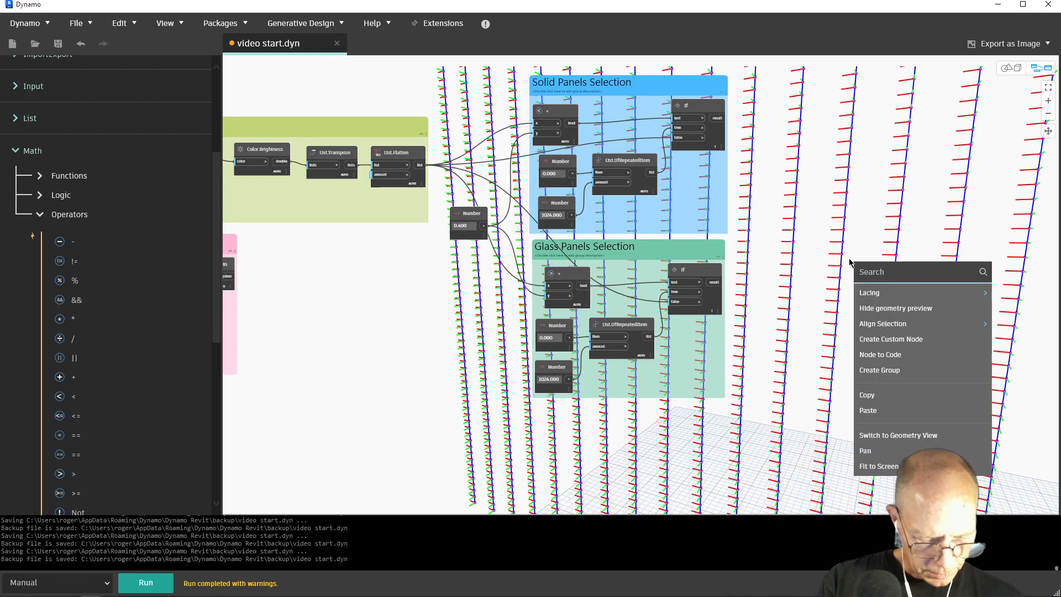
text(rectangl)
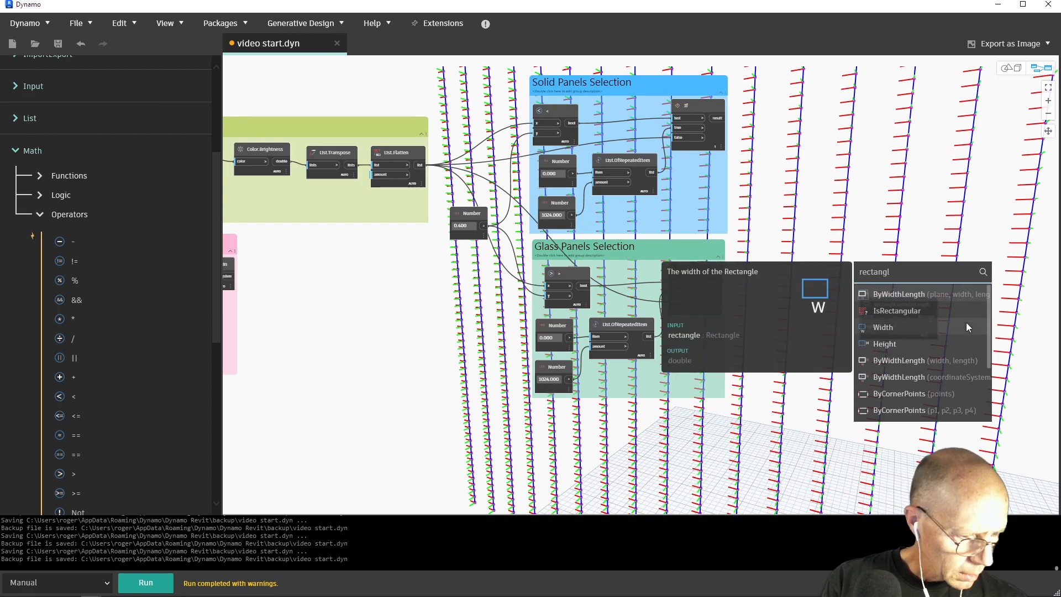
click(963, 377)
drag(975, 389, 864, 175)
click(898, 306)
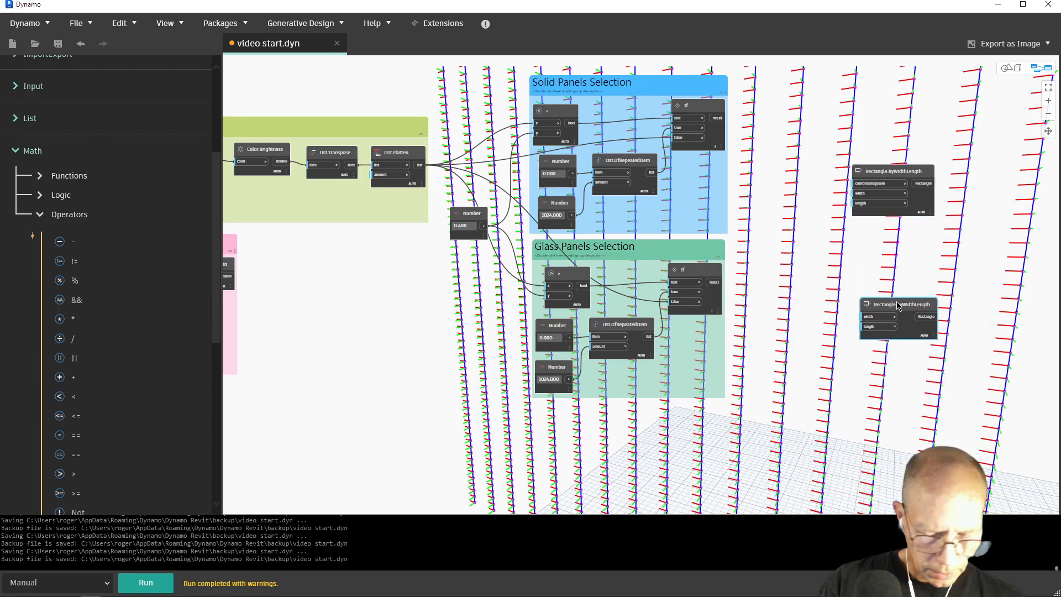
key(Delete)
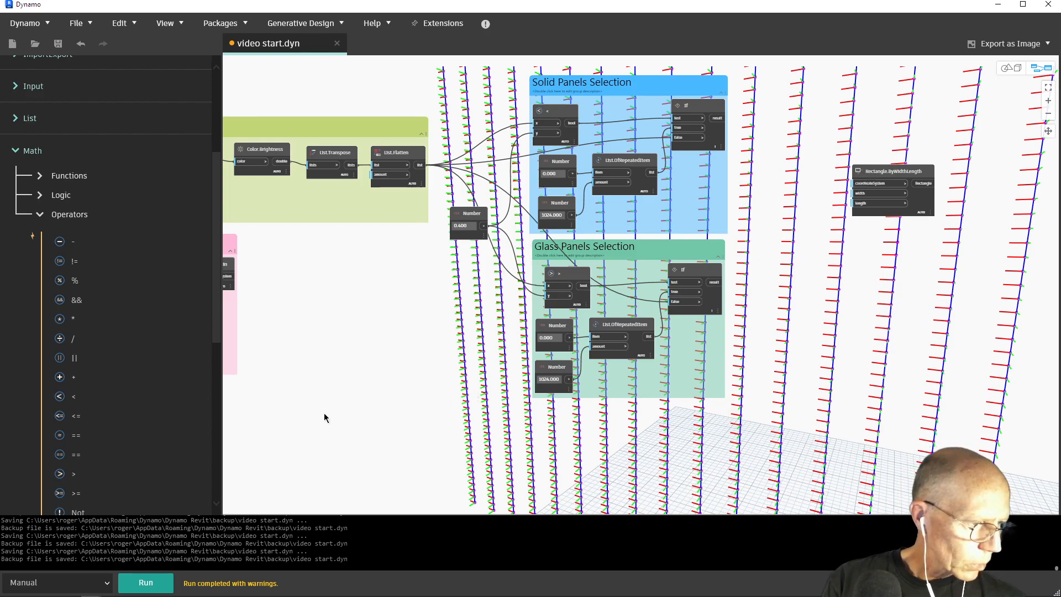
Connect CoordinateSystem.ByOrigin to the rectangle node's coordinateSystem input, and add a Number node of 3.9 feeding its width
middle_drag(350, 422, 462, 434)
drag(342, 292, 966, 195)
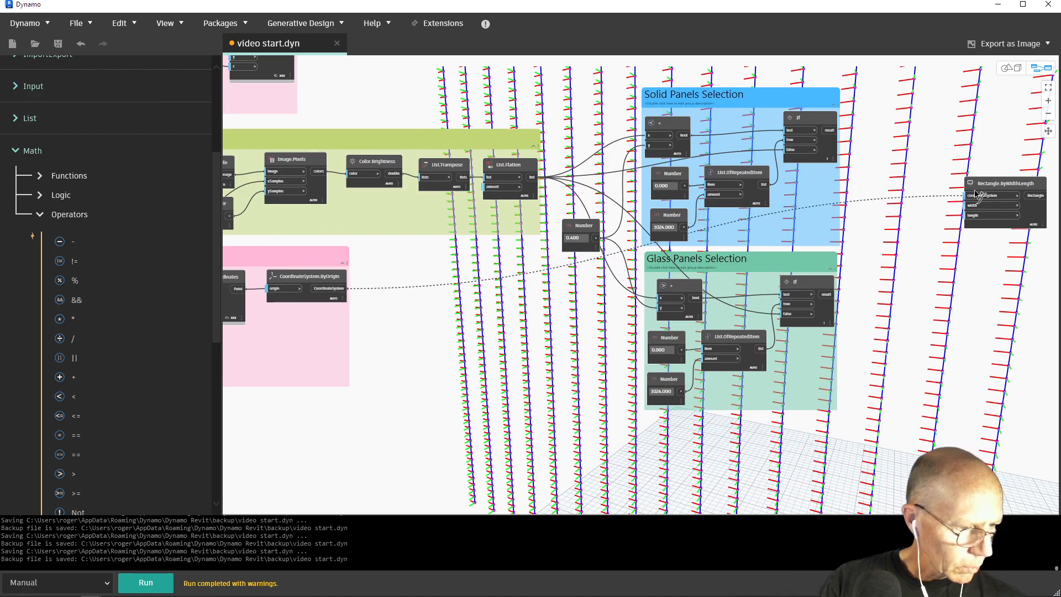
right_click(891, 179)
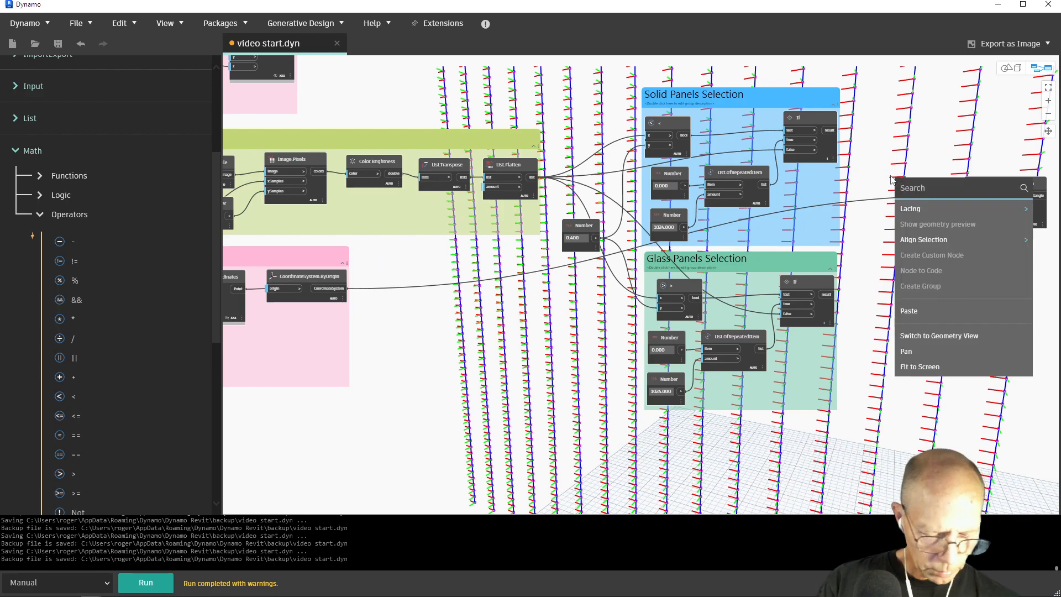
text(num)
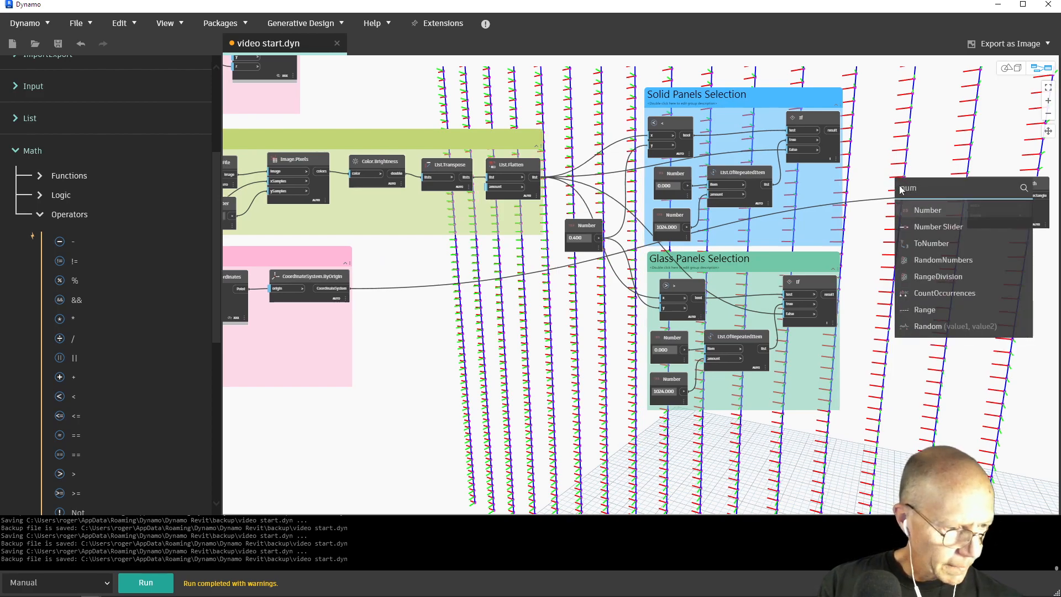
click(916, 210)
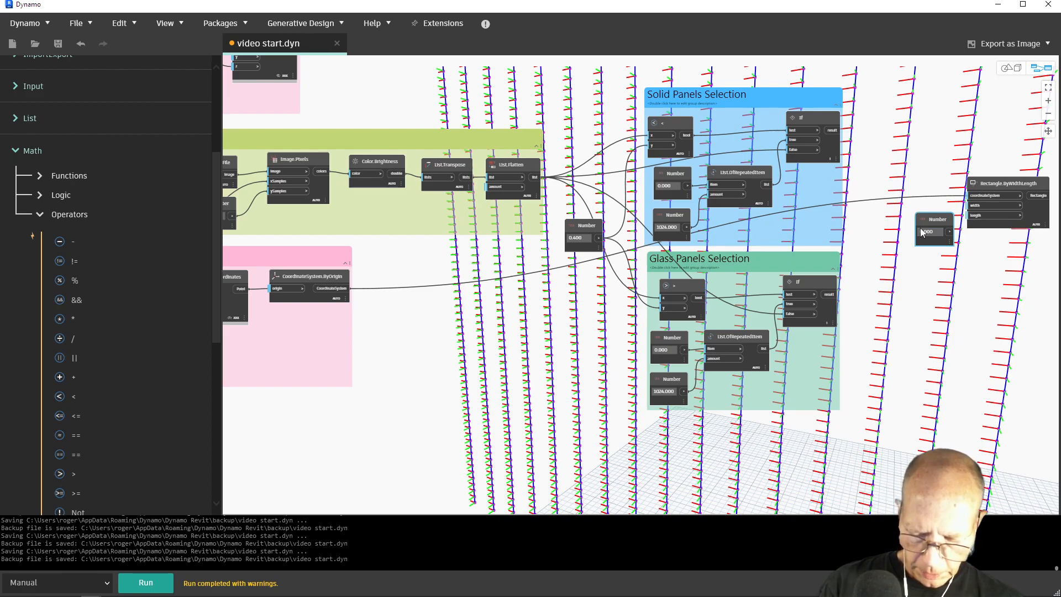
click(932, 232)
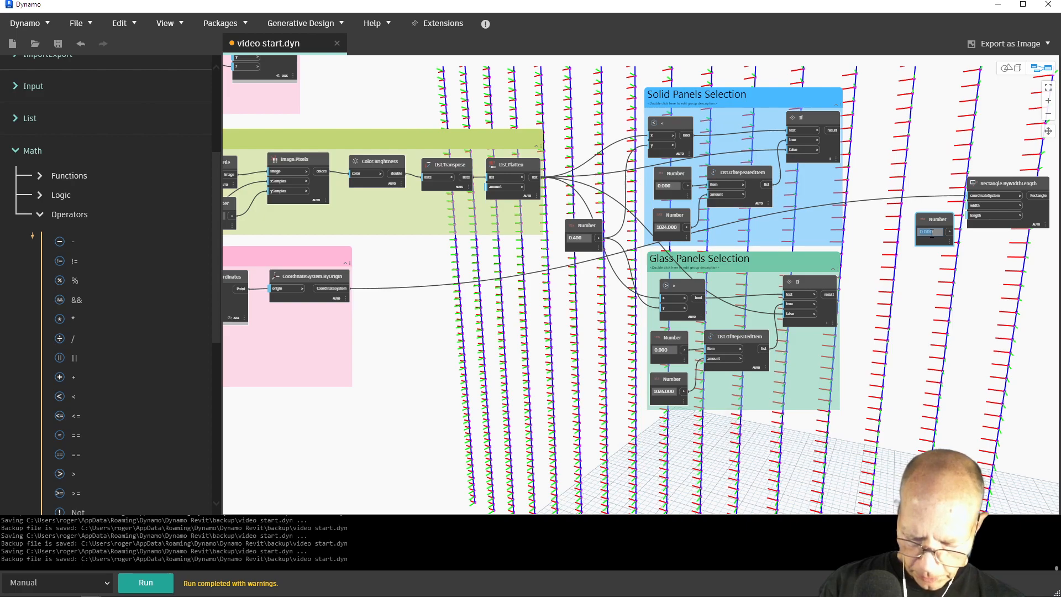
text(3.9)
key(Return)
drag(934, 219, 975, 205)
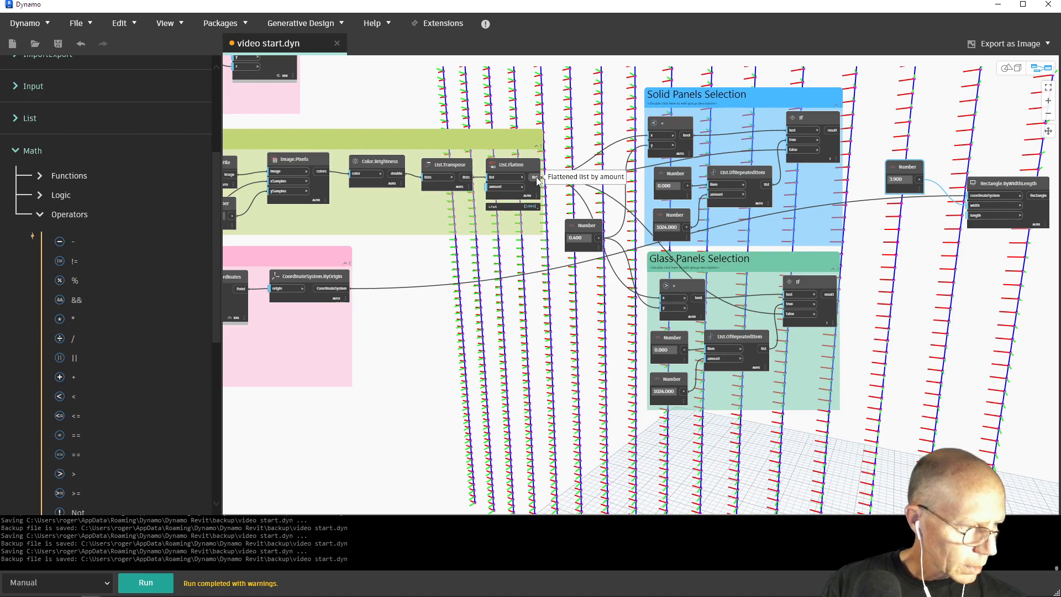
Connect the If result of Solid Panels Selection to the rectangle node's length input and run the graph
drag(536, 177, 942, 214)
click(943, 214)
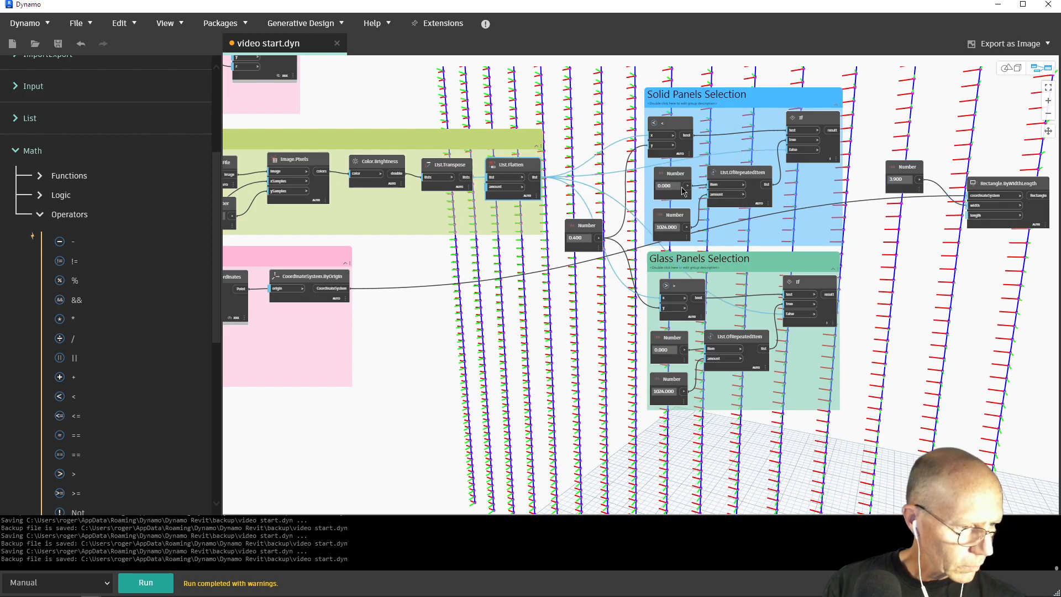
drag(833, 131, 974, 215)
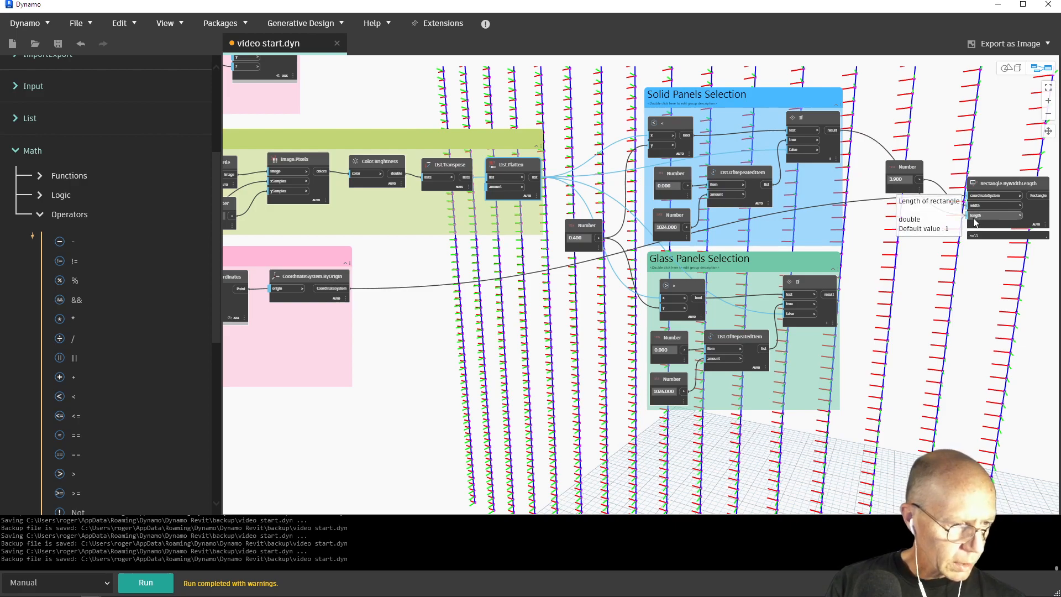
click(164, 582)
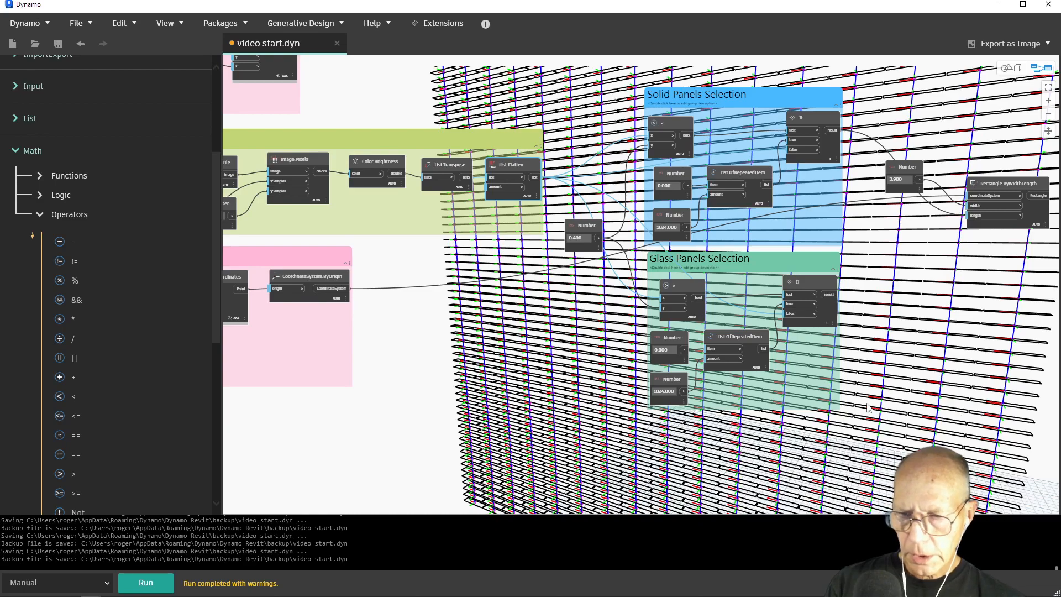
Inspect the generated panel rectangles from another angle in the 3D geometry view, and return to the graph view
click(1007, 67)
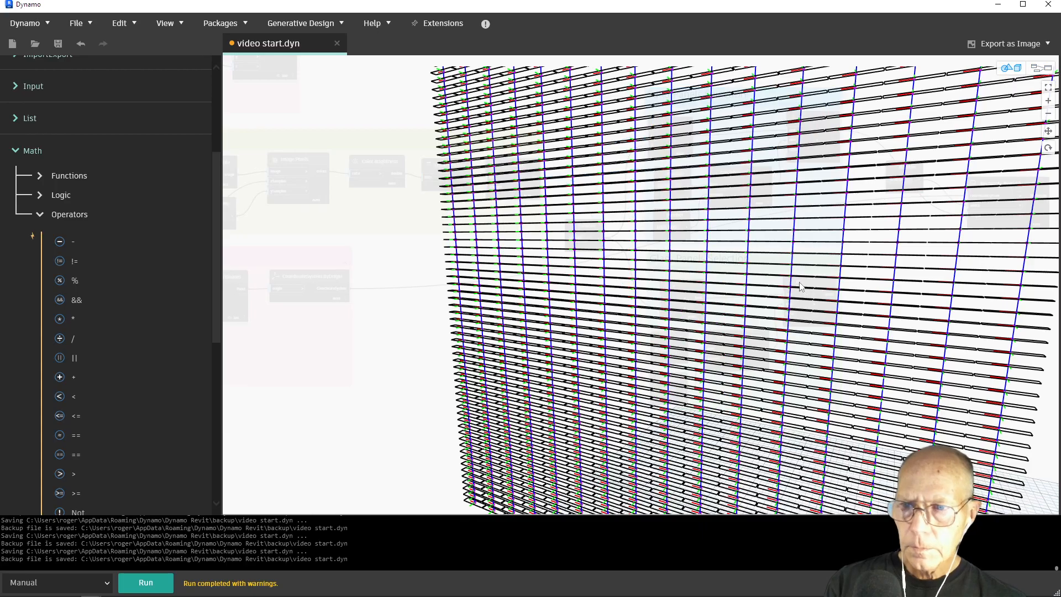
click(1048, 148)
drag(893, 229, 863, 262)
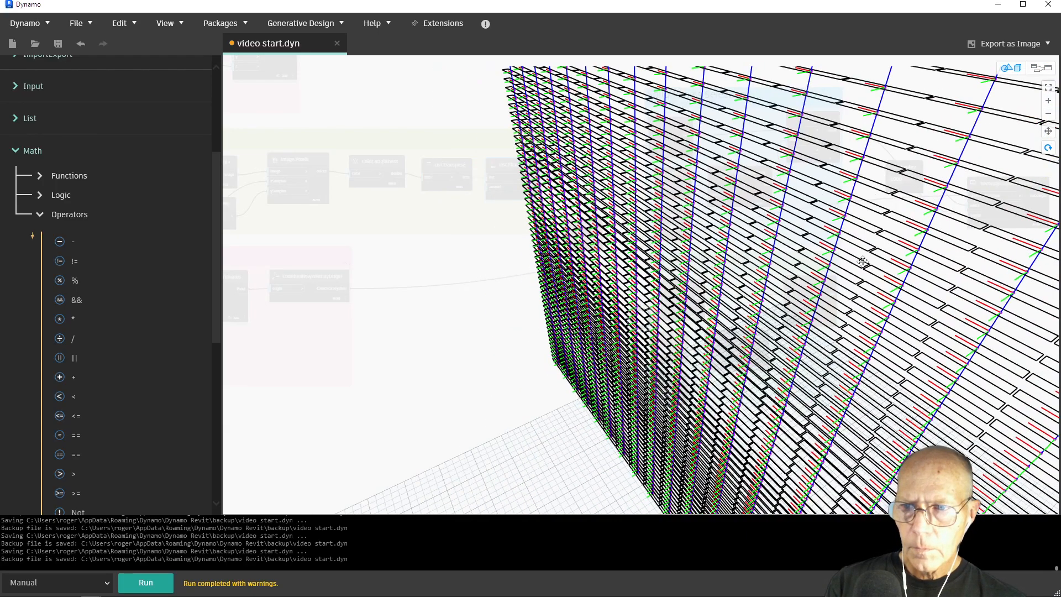
scroll(862, 261, down, 3)
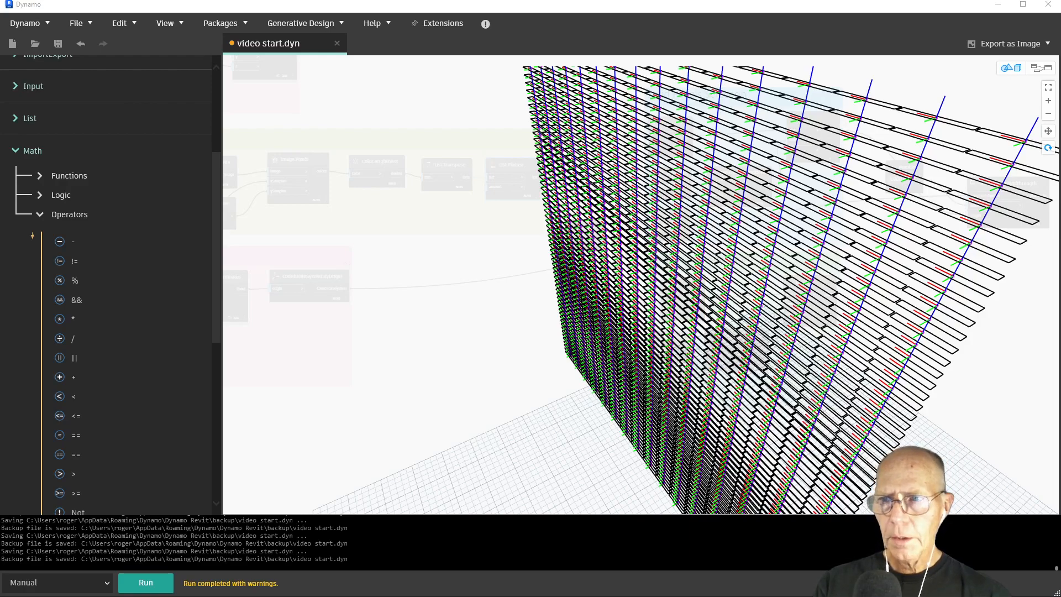
click(1047, 71)
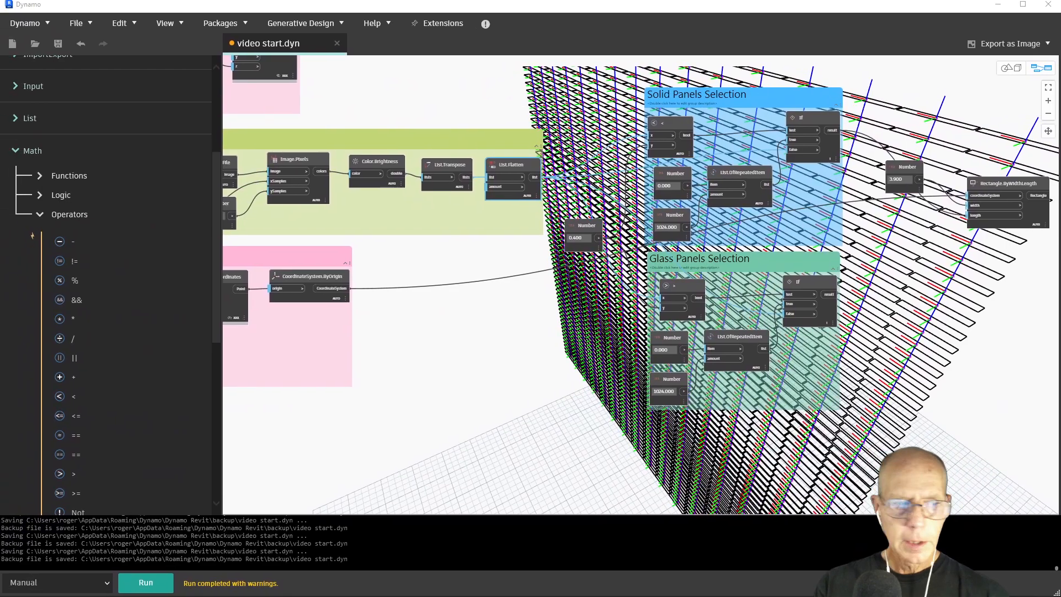
click(1047, 100)
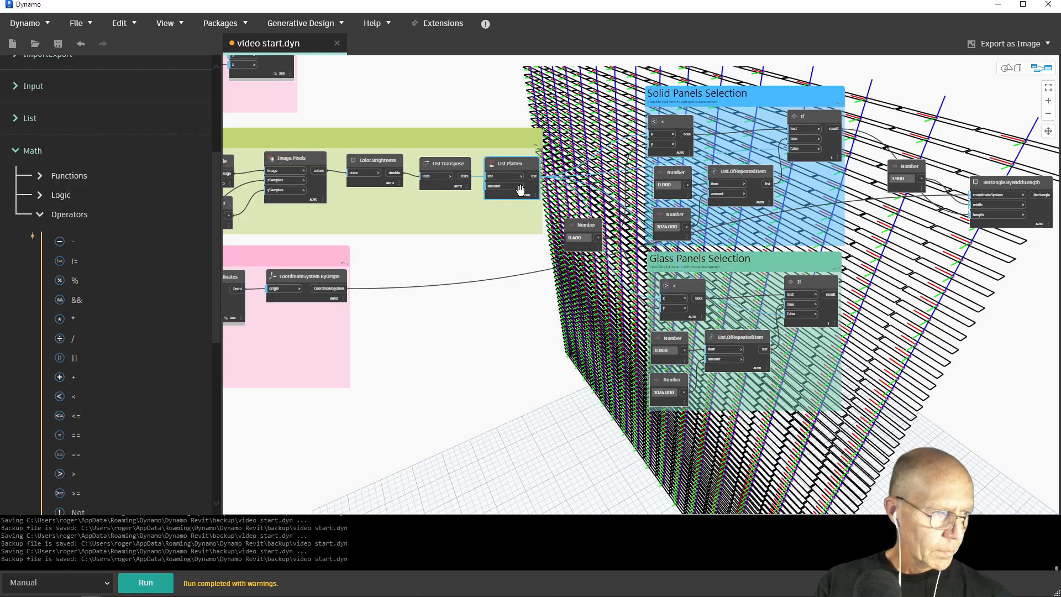
double_click(572, 237)
click(915, 298)
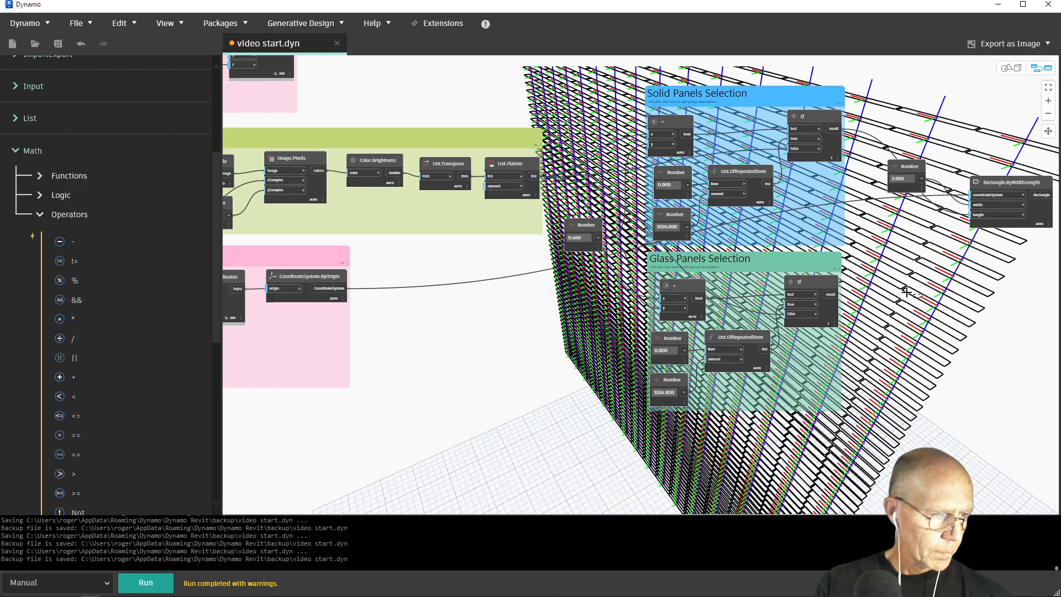
middle_drag(1000, 255, 797, 259)
scroll(786, 221, up, 2)
scroll(788, 223, up, 1)
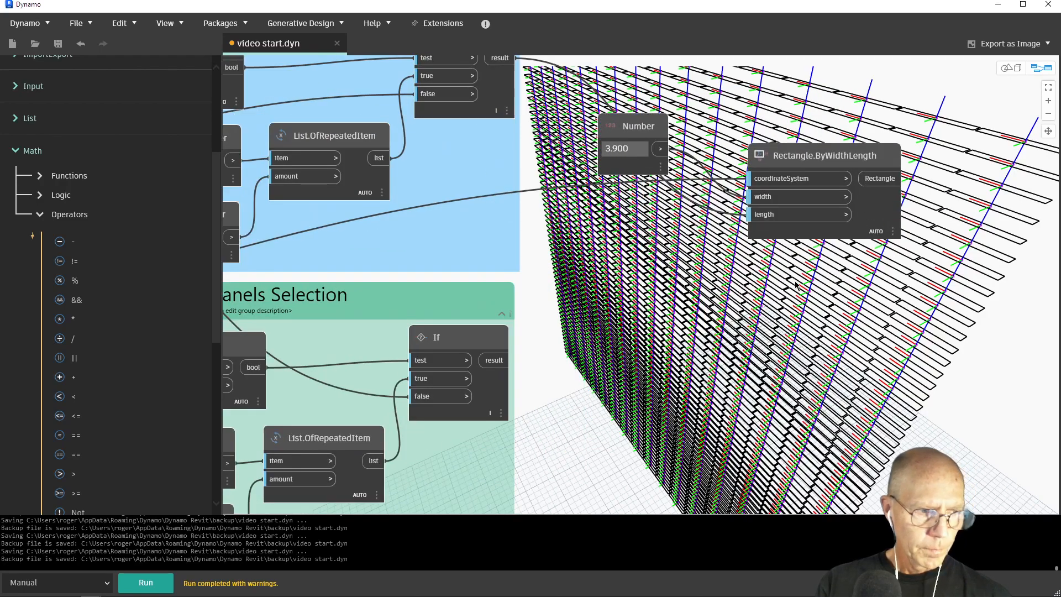
Add a Surface.ByPatch node beside the rectangle node and connect the Rectangle output to its closedCurve input
right_click(900, 284)
text(patc)
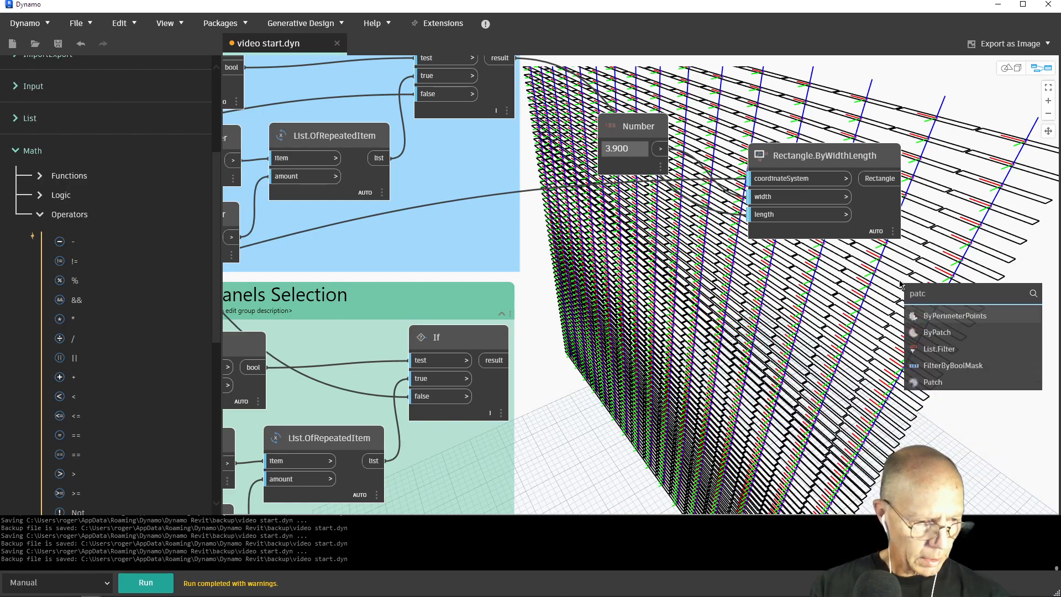
click(939, 333)
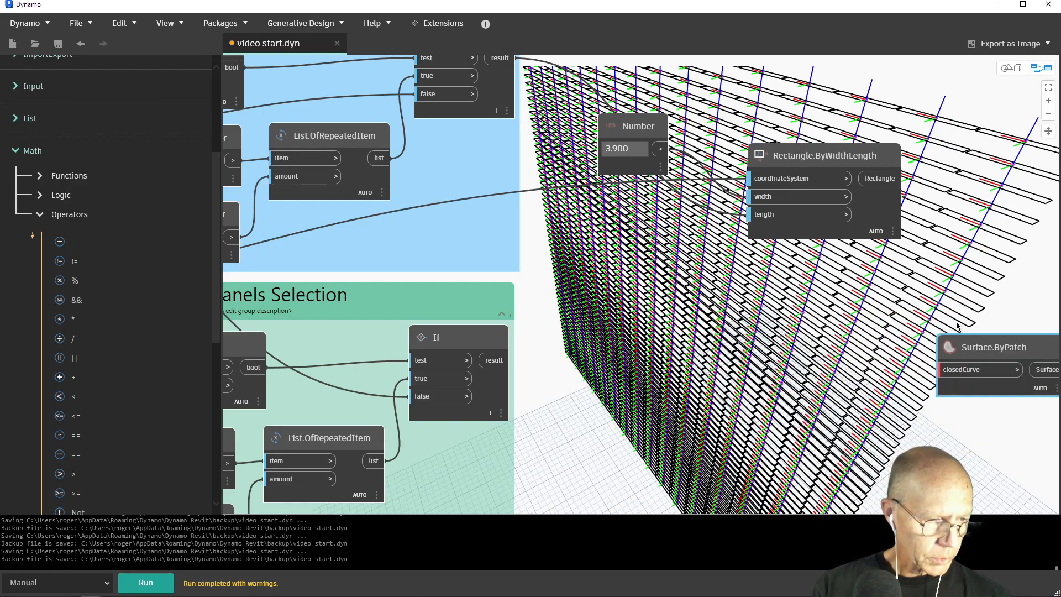
drag(965, 351, 953, 160)
click(895, 179)
click(930, 184)
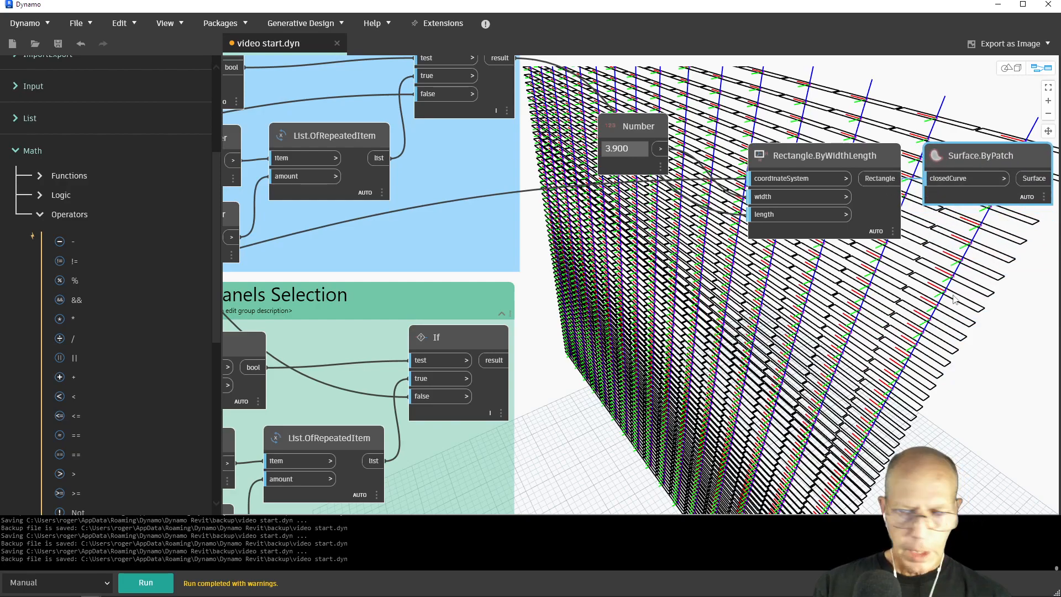
Add the Surface.Thicken node variant that takes only a thickness, placing it below Surface.ByPatch
right_click(966, 339)
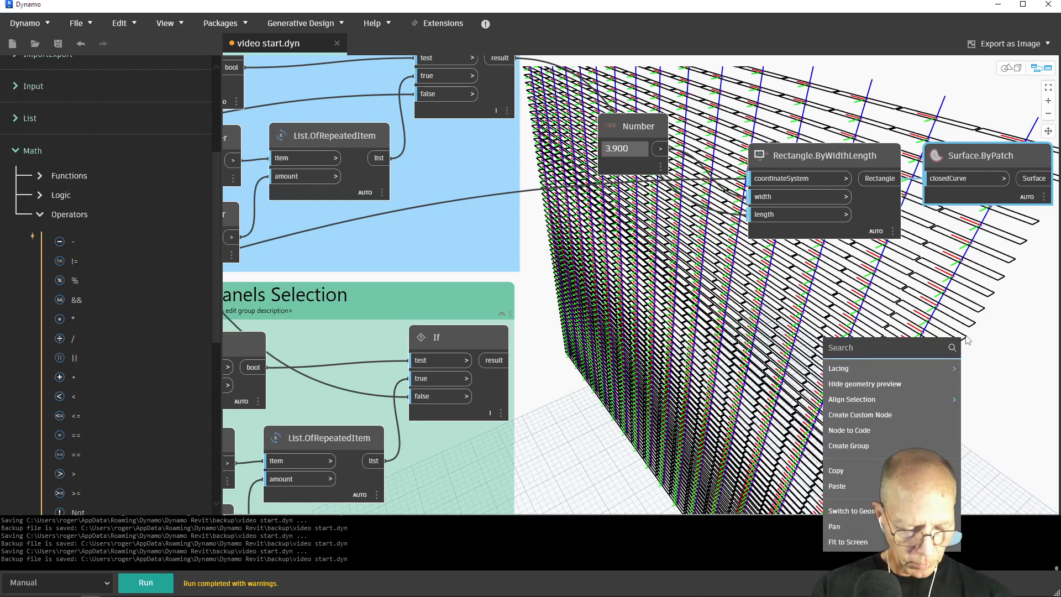
text(surface)
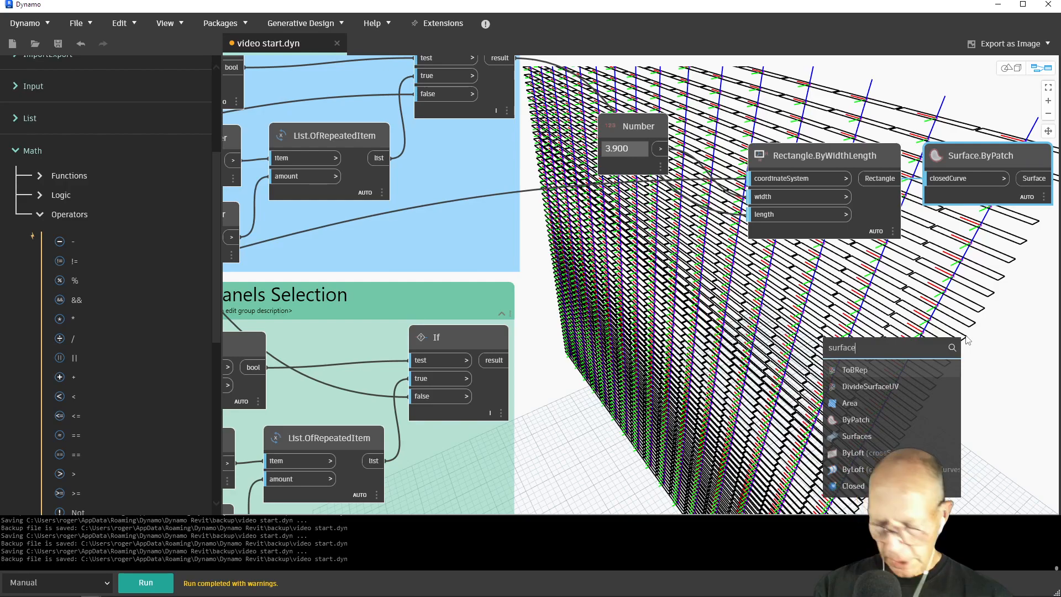
text(th)
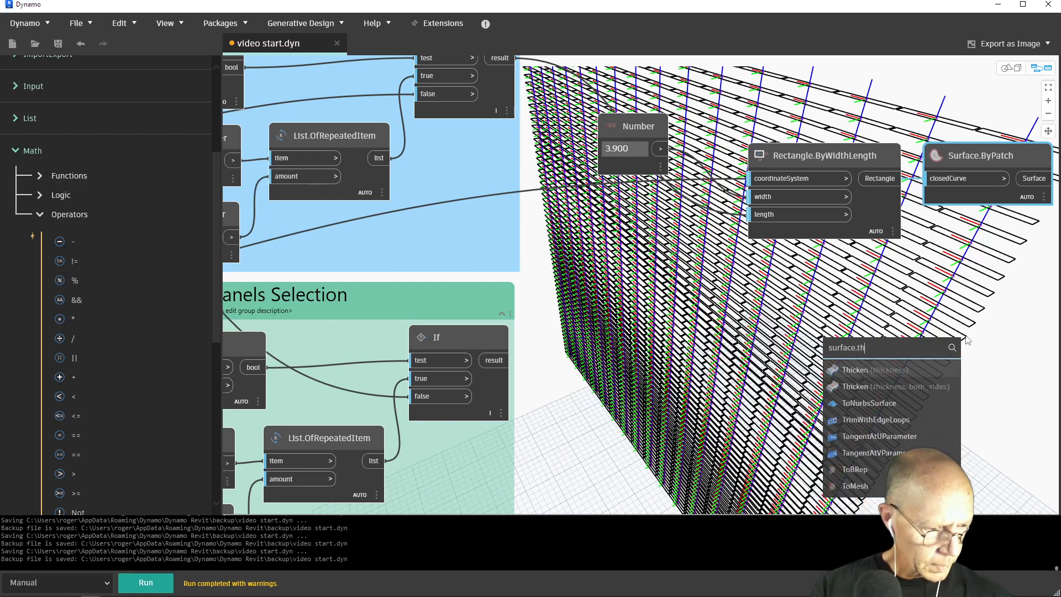
click(906, 369)
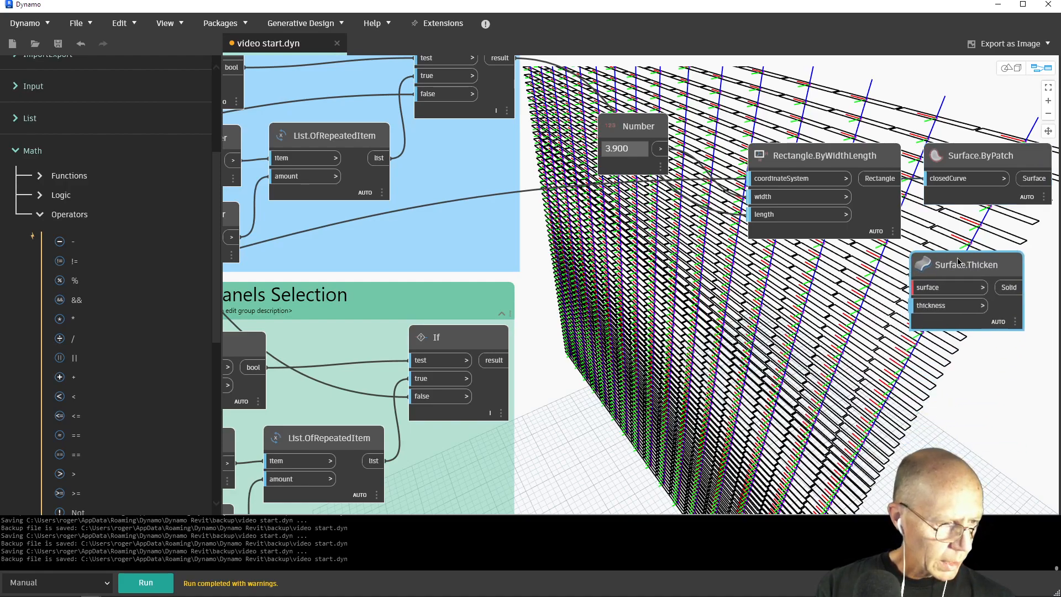
Add a Number node below the rectangle node and set its value to 0.9
right_click(842, 356)
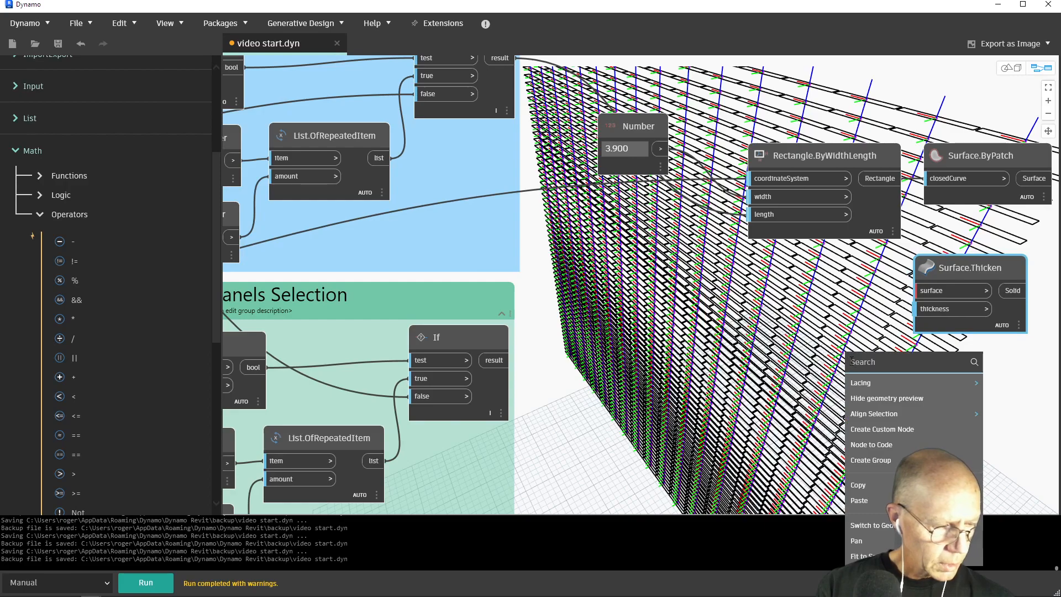
text(mu)
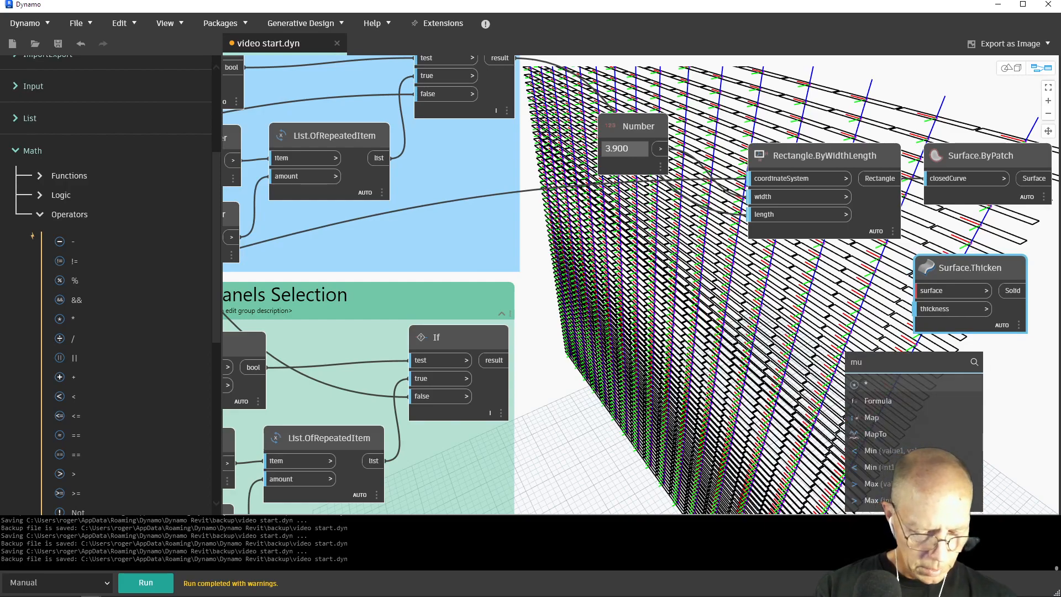
key(BackSpace)
key(BackSpace)
text(num)
click(874, 385)
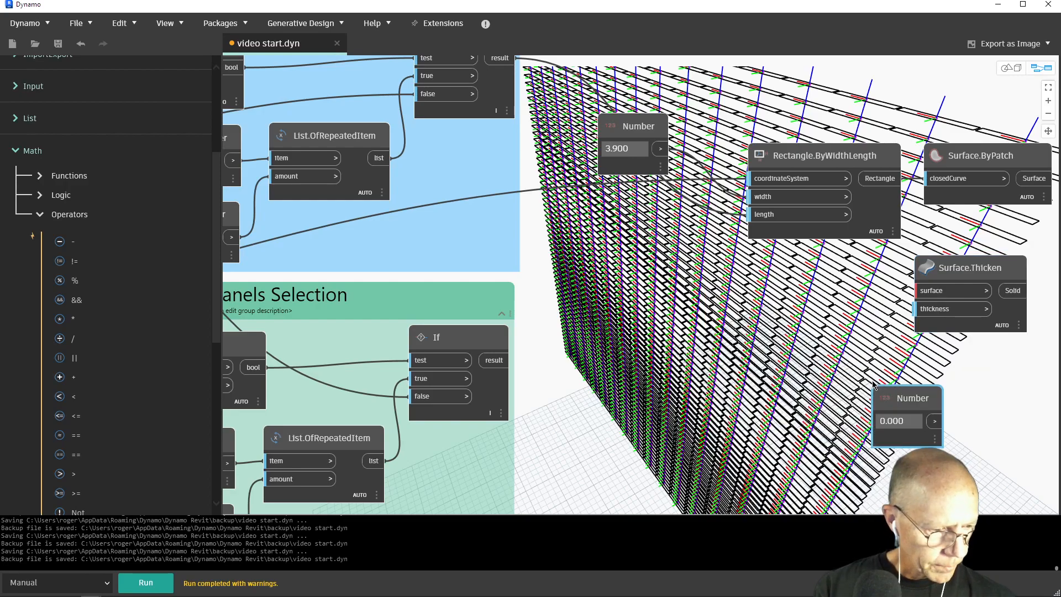
click(902, 423)
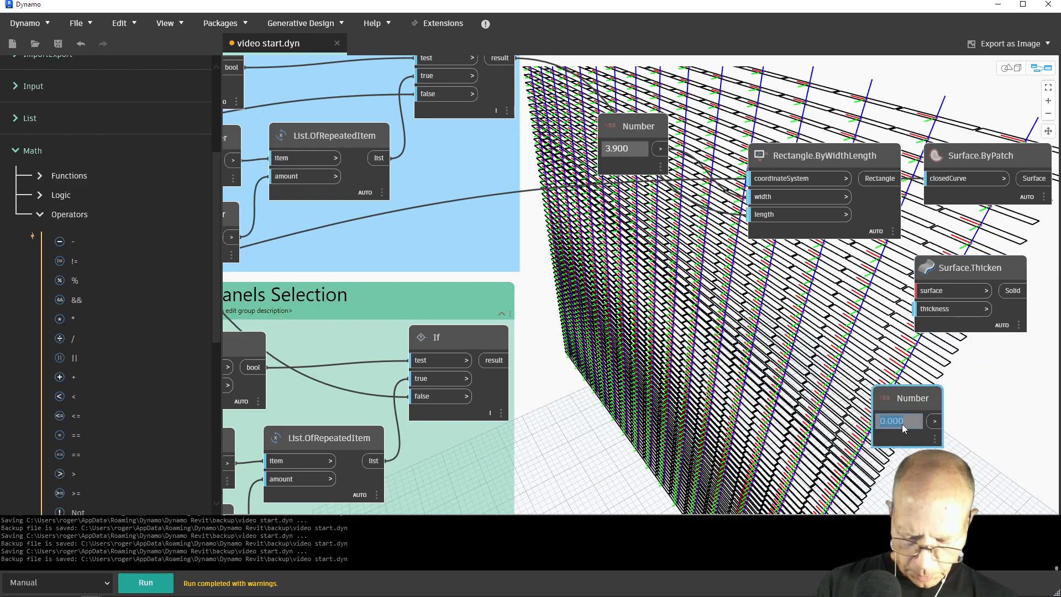
text(0.9)
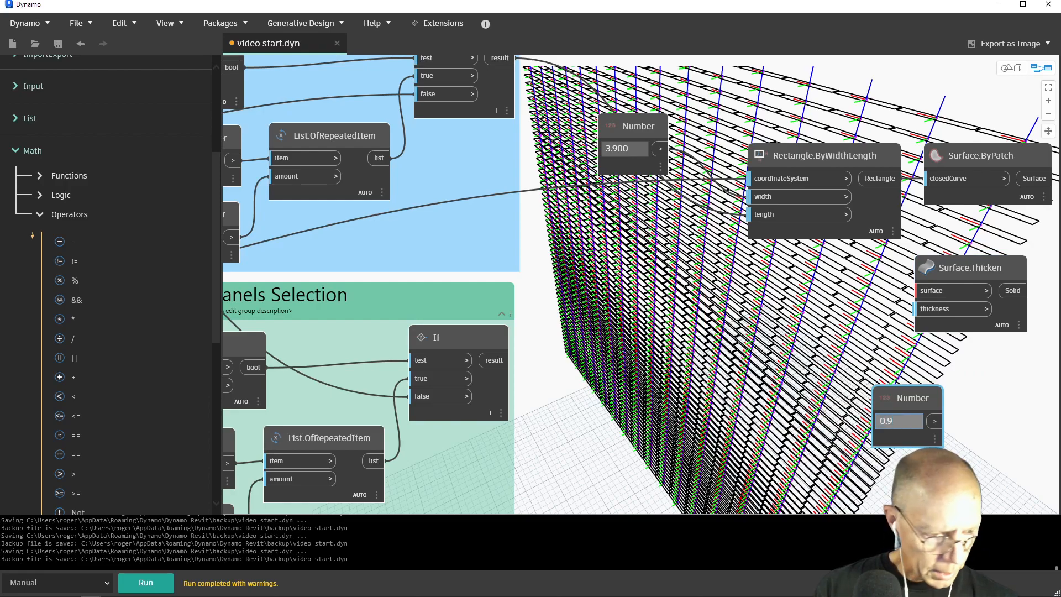
Feed the 0.9 Number into Surface.Thicken's thickness input, and place Surface.Thicken beside Surface.ByPatch, connected to its Surface output
drag(904, 409, 821, 331)
click(853, 342)
click(914, 308)
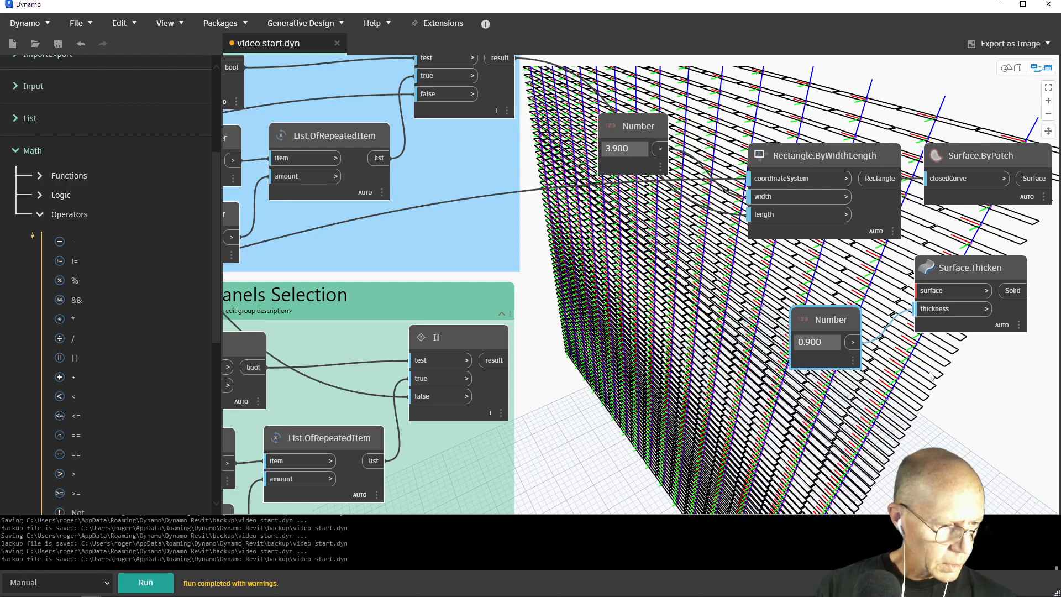
scroll(764, 335, down, 3)
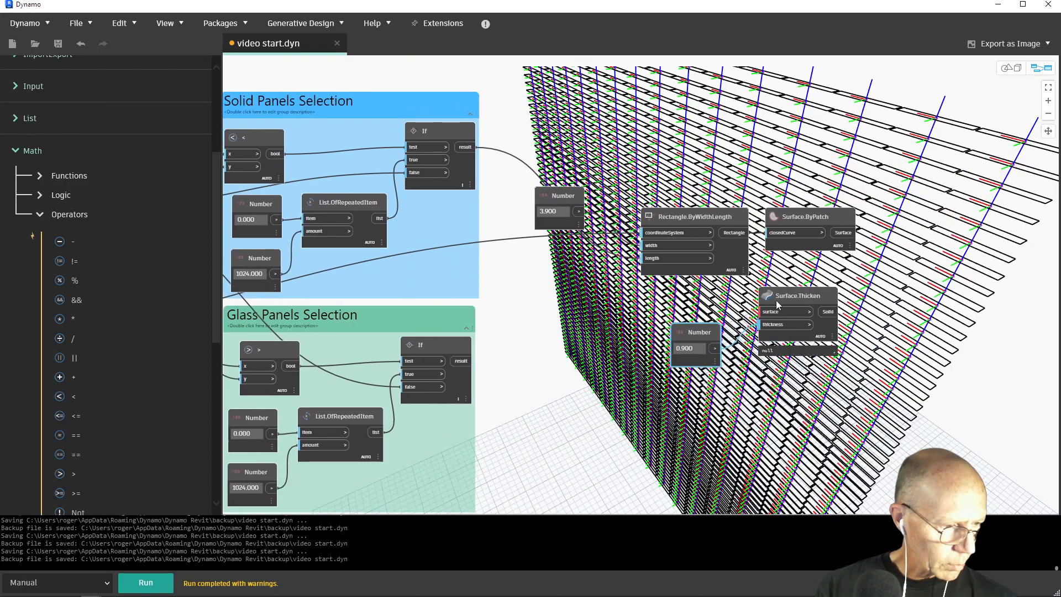
drag(764, 335, 891, 266)
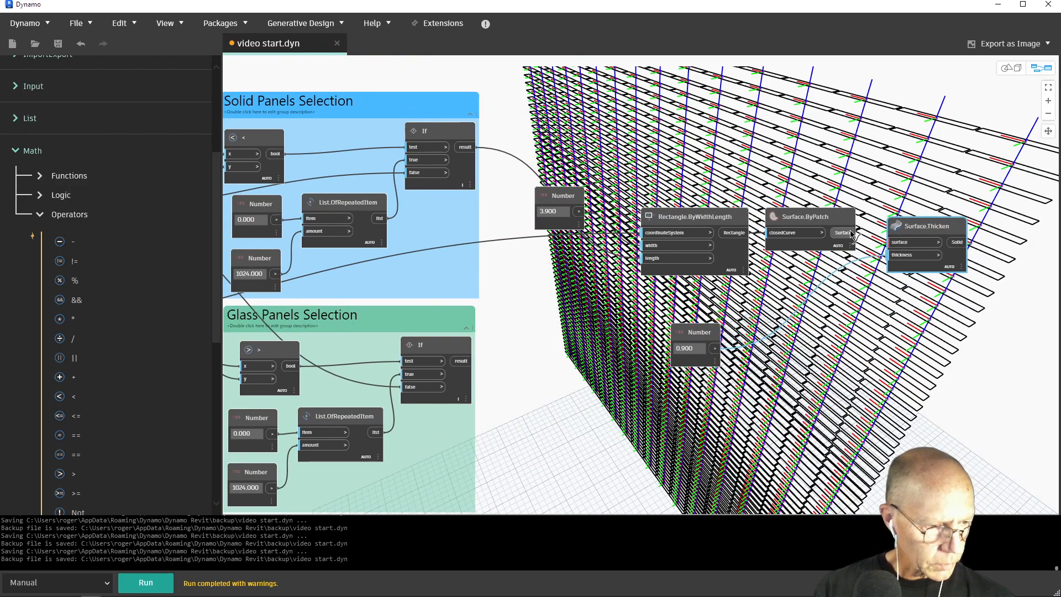
Hide the geometry previews of Surface.ByPatch and Rectangle.ByWidthLength, and run the graph
right_click(810, 218)
click(816, 263)
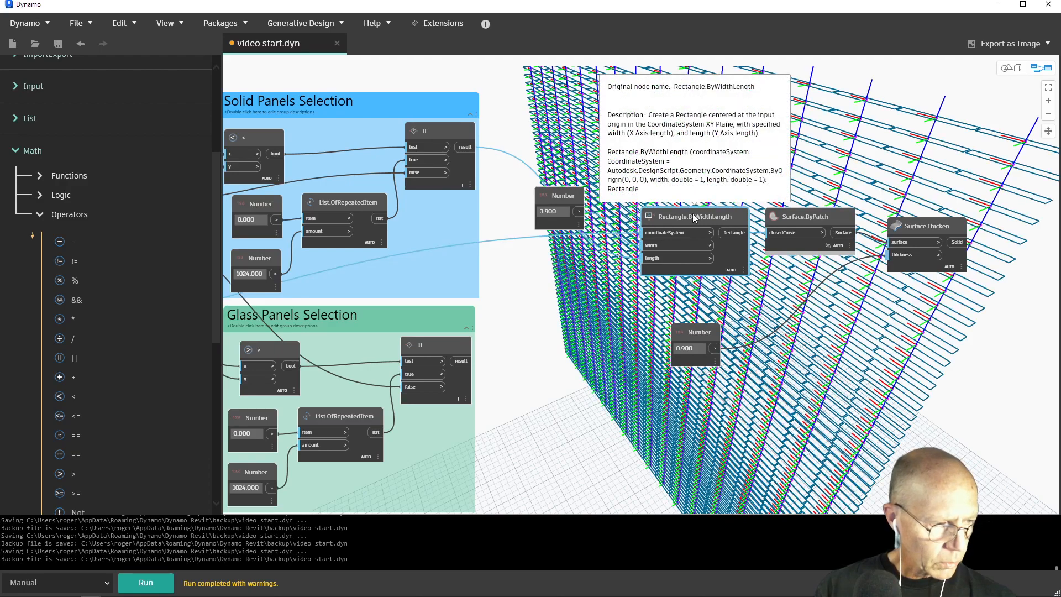
right_click(694, 219)
click(718, 261)
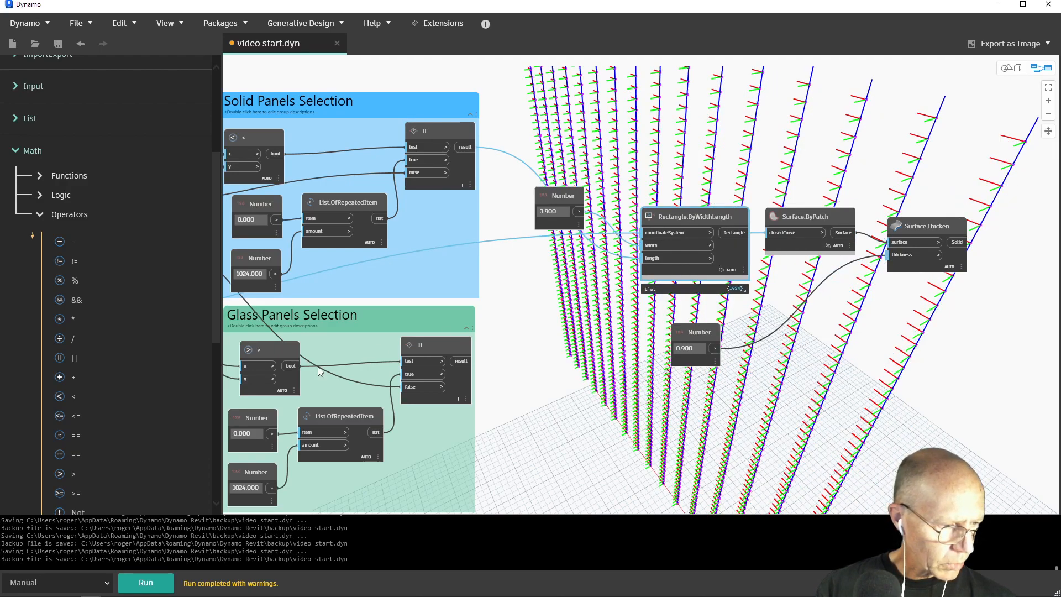
click(152, 583)
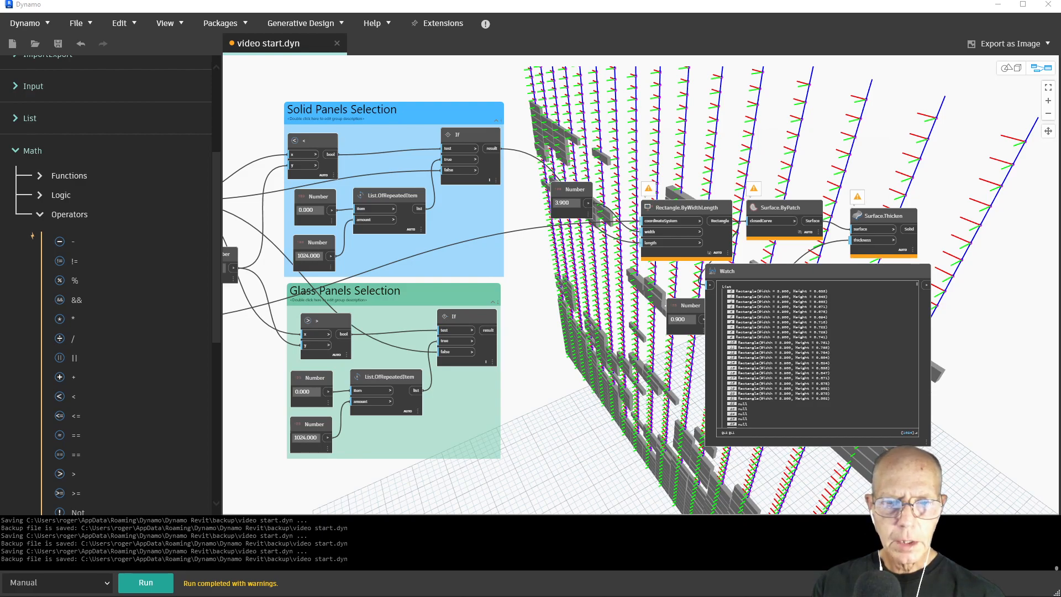
Examine the flattened coordinate system list in Surface Array and the rectangle list in the Watch node
middle_drag(266, 254, 955, 162)
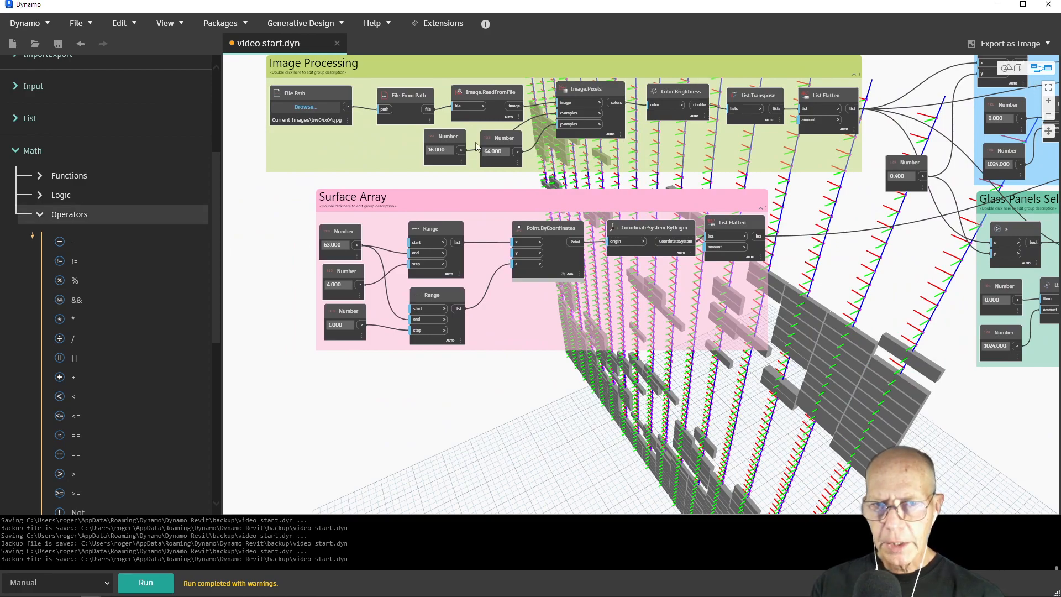
mouse_move(749, 266)
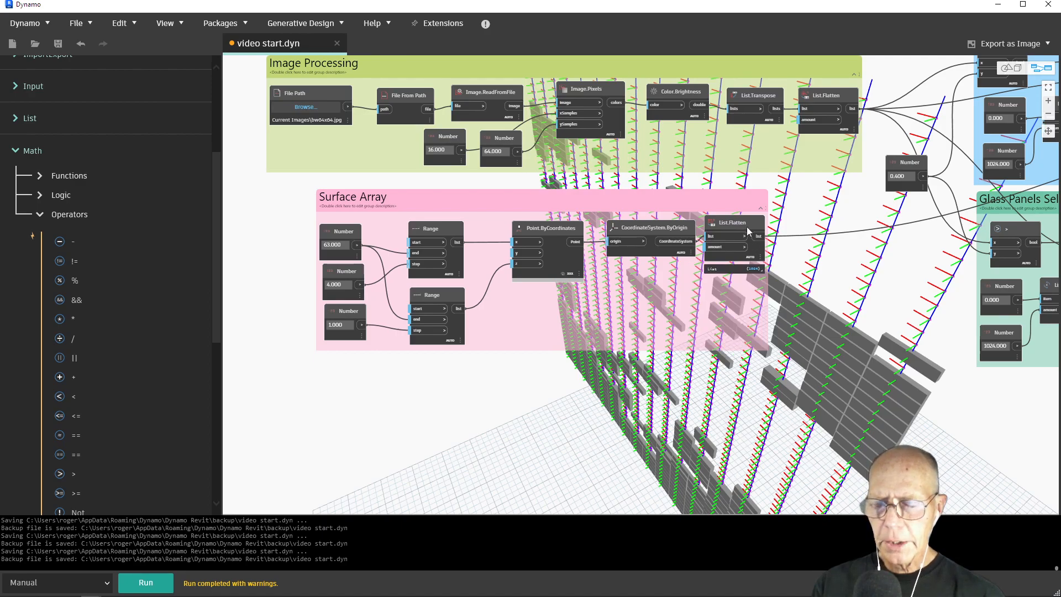
middle_drag(861, 250, 191, 367)
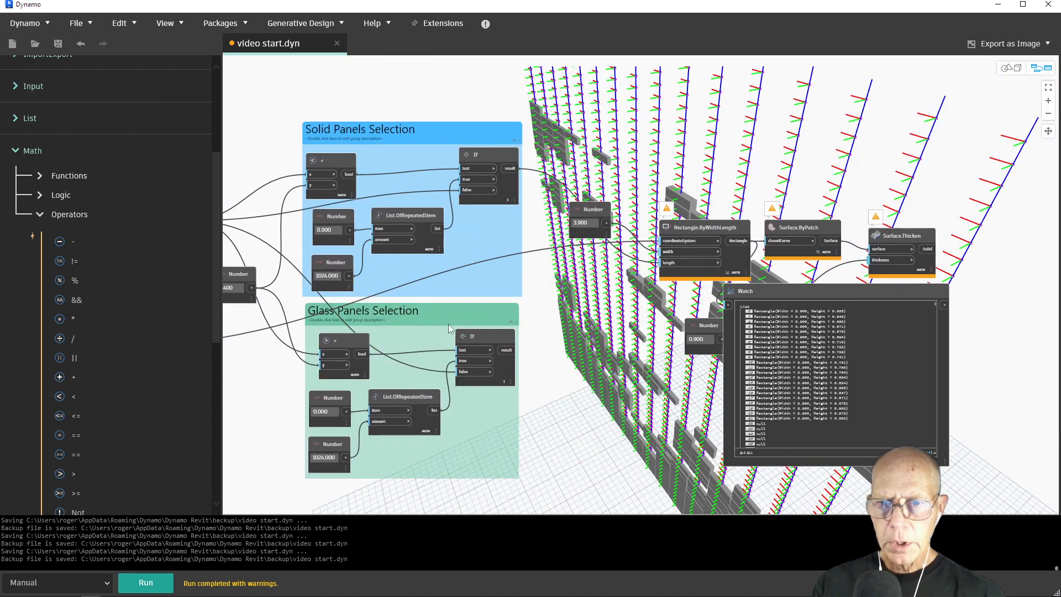
mouse_move(697, 240)
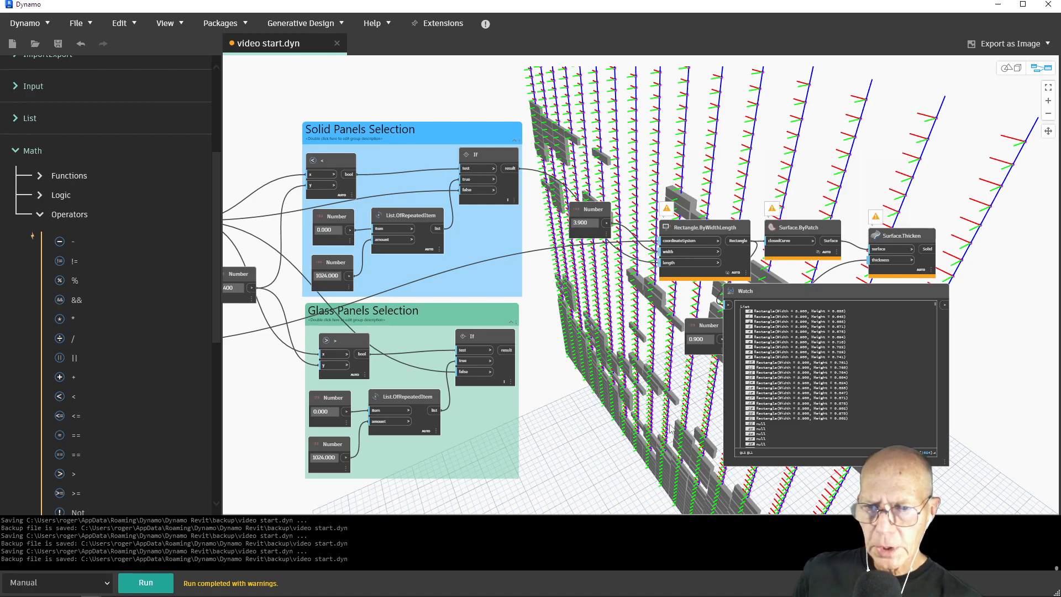
click(821, 297)
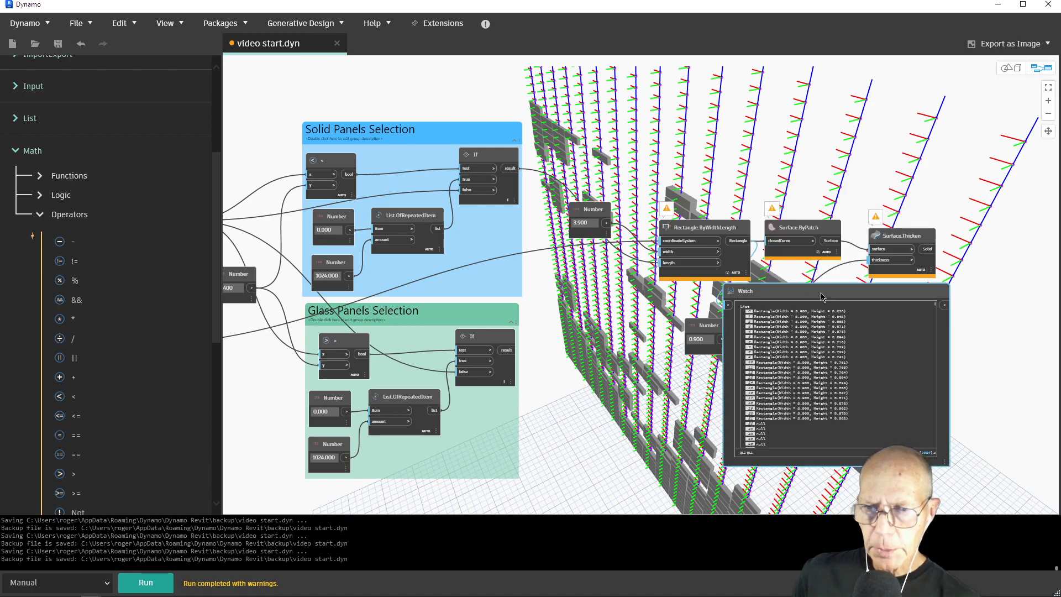